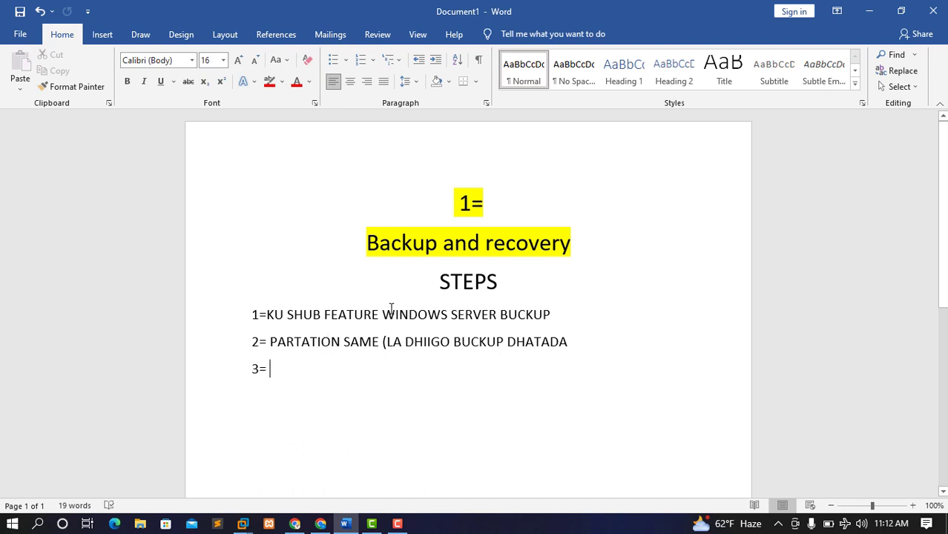
Select and deselect step text in the Word backup notes, then minimize Word to show the desktop
left_click_drag(382, 314, 568, 315)
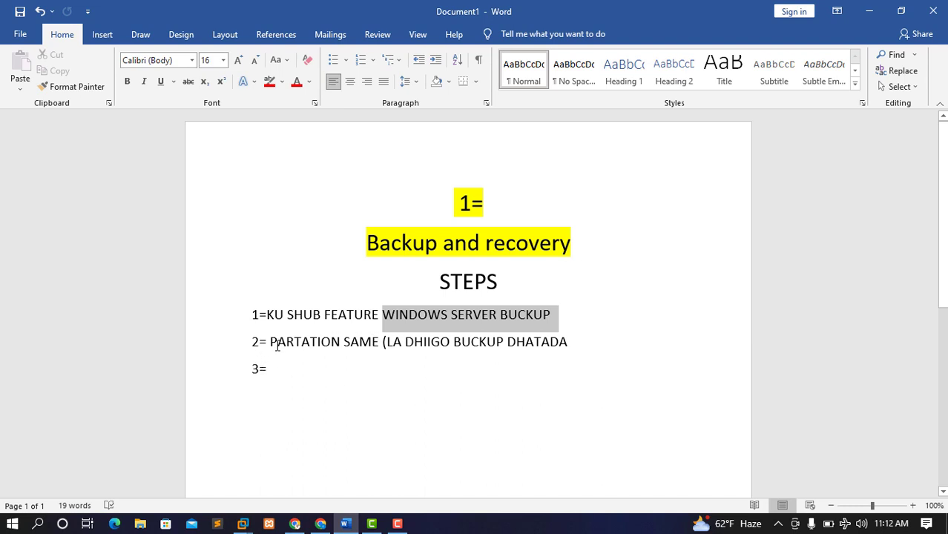
left_click_drag(272, 342, 381, 365)
left_click(461, 454)
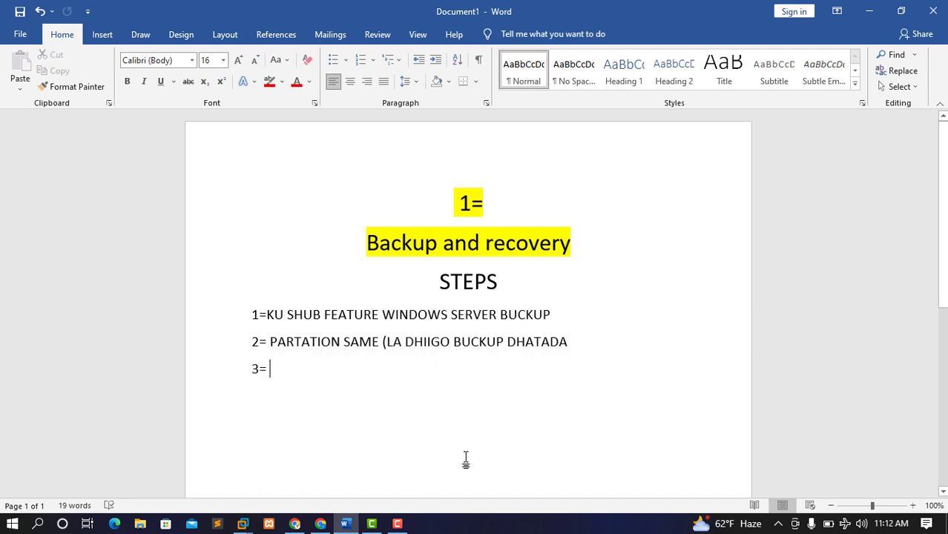
left_click(870, 15)
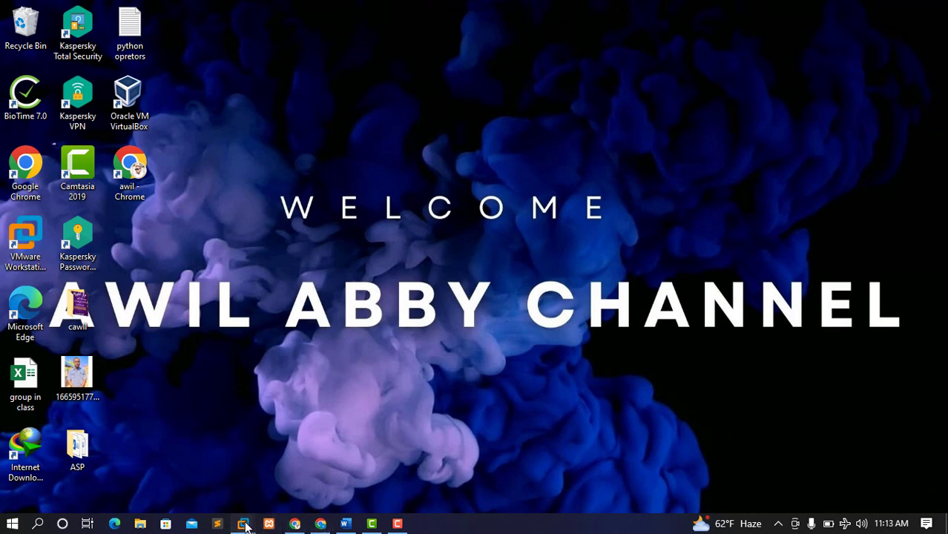
Bring up the CAABI COMPANY VM in full screen and sign in with the account password
mouse_move(242, 523)
left_click(295, 428)
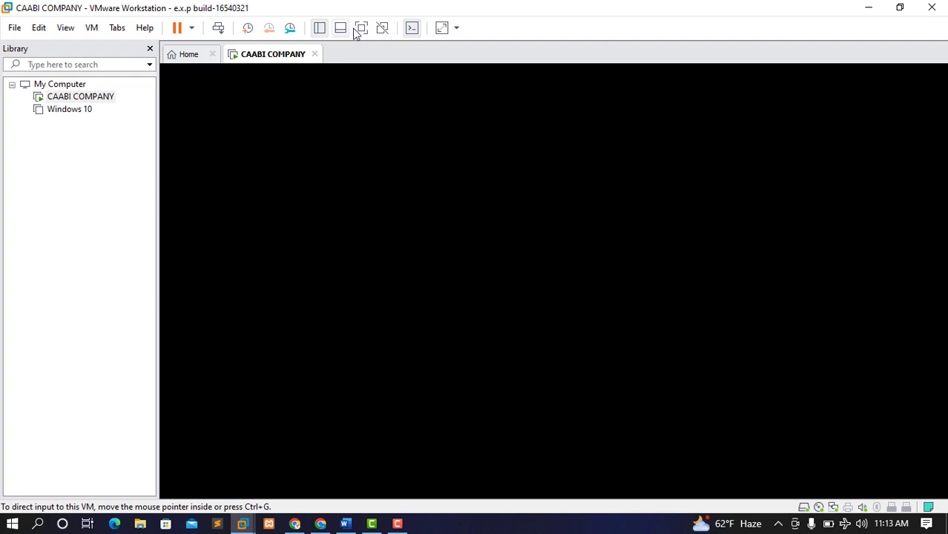
left_click(220, 28)
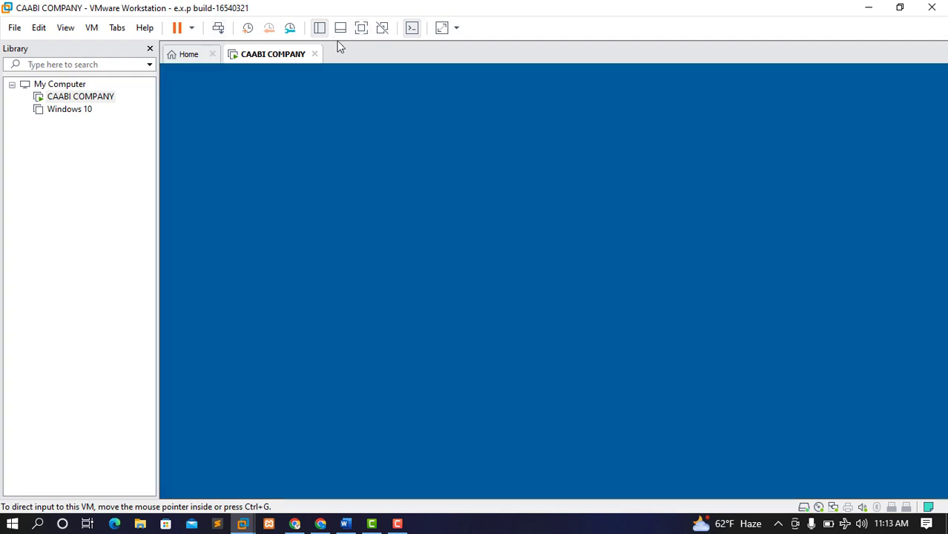
left_click(361, 28)
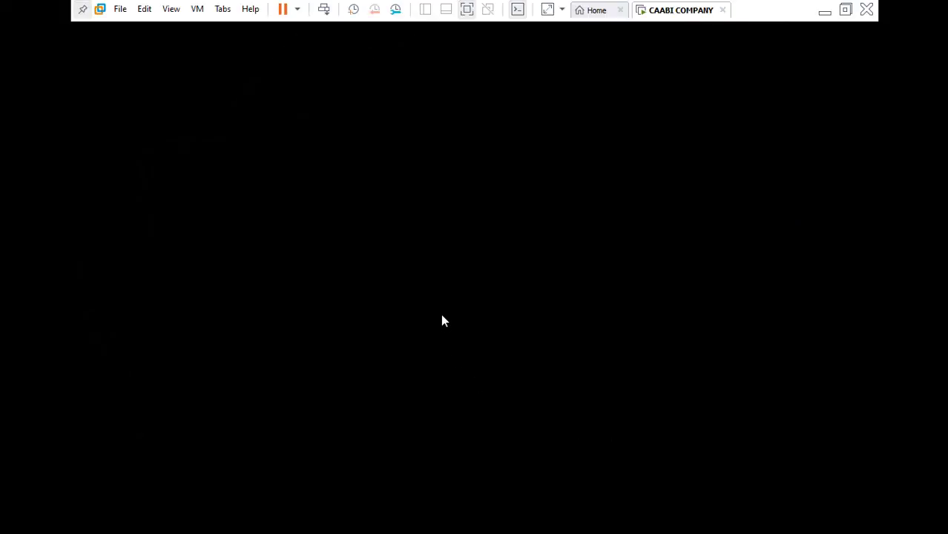
key("Caps_Lock")
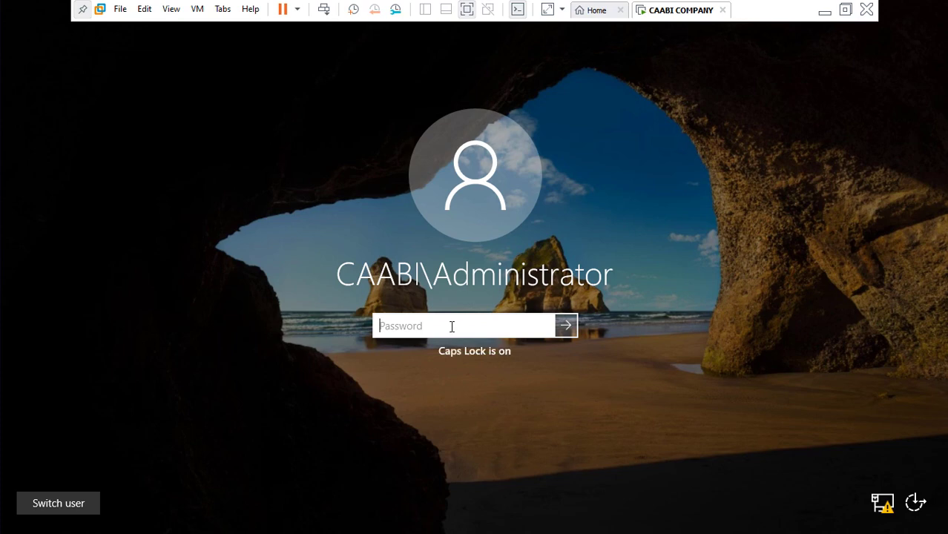
type("P@ssw0")
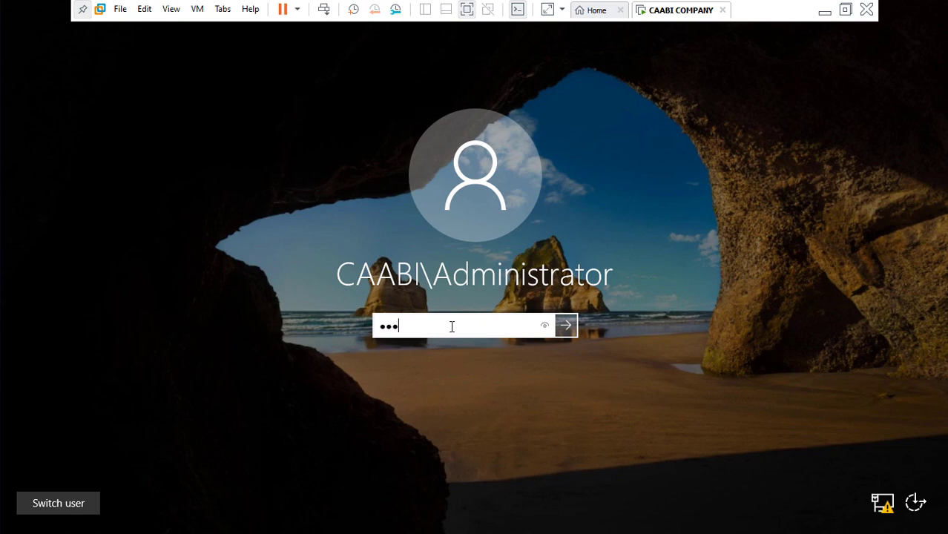
type("rd1")
key("Return")
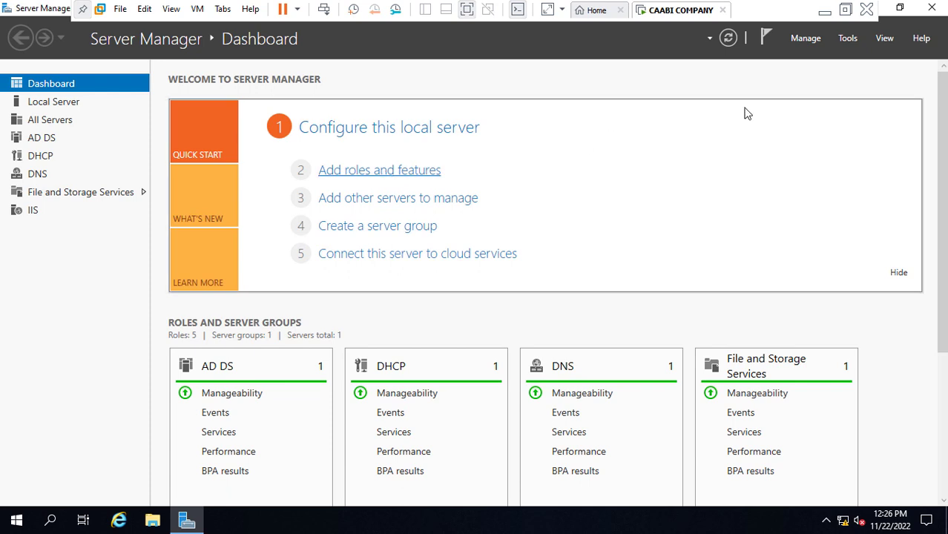
left_click(809, 41)
left_click(828, 58)
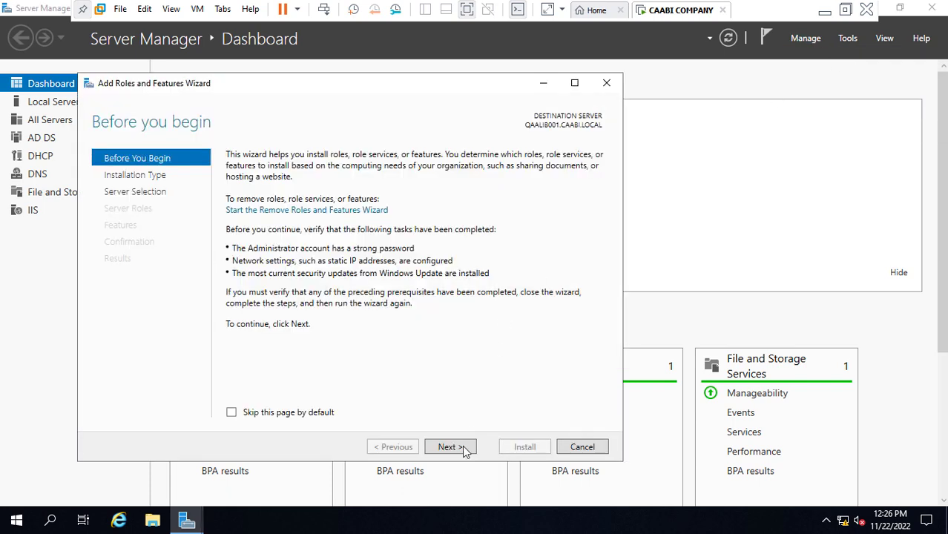
left_click(462, 449)
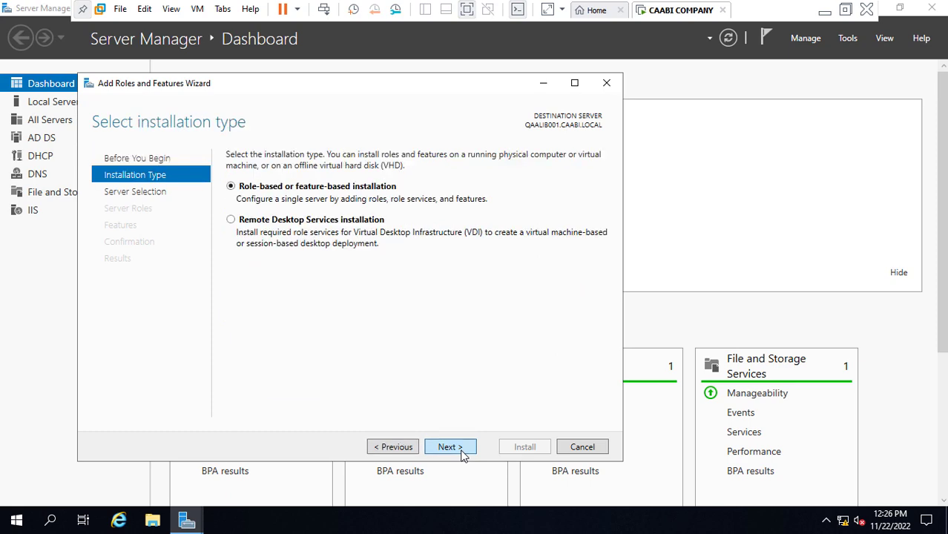
left_click(462, 451)
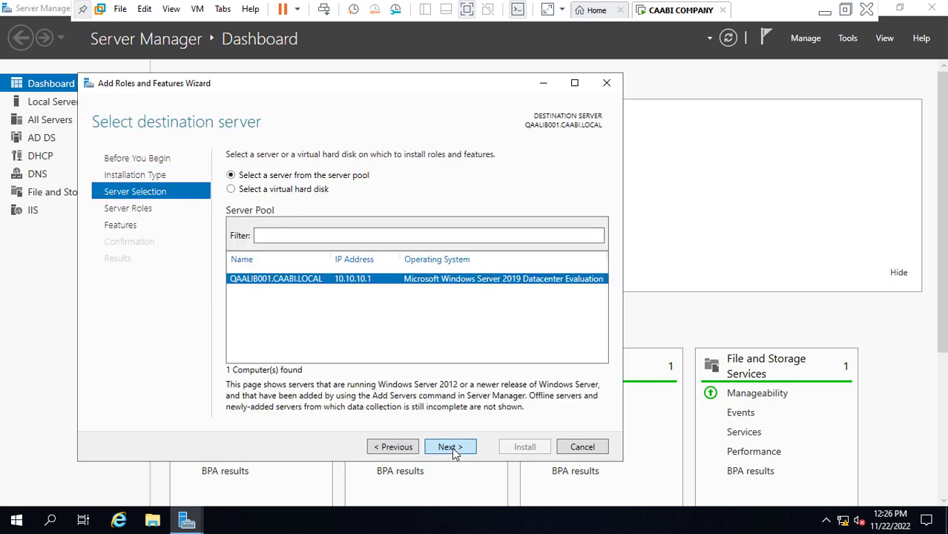
left_click(452, 449)
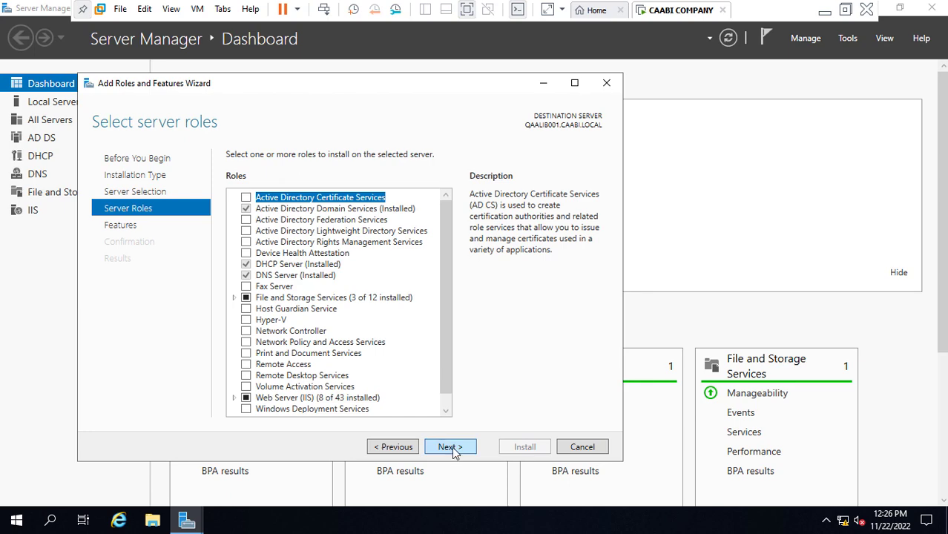
left_click(450, 448)
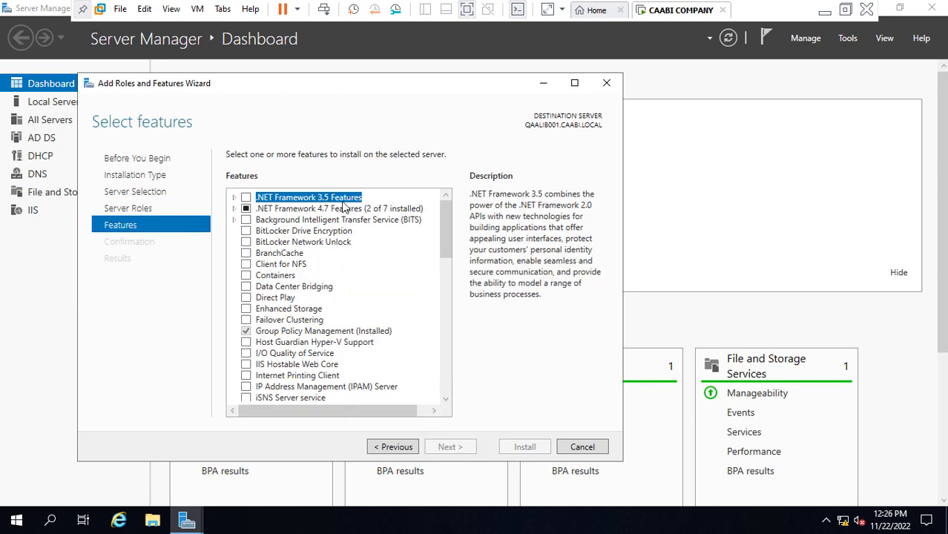
left_click_drag(445, 245, 461, 412)
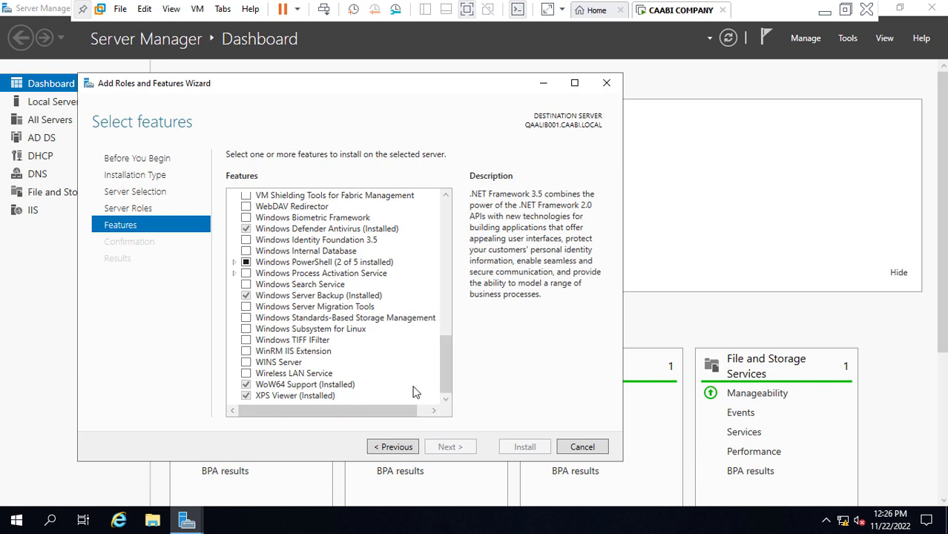
left_click_drag(447, 359, 456, 210)
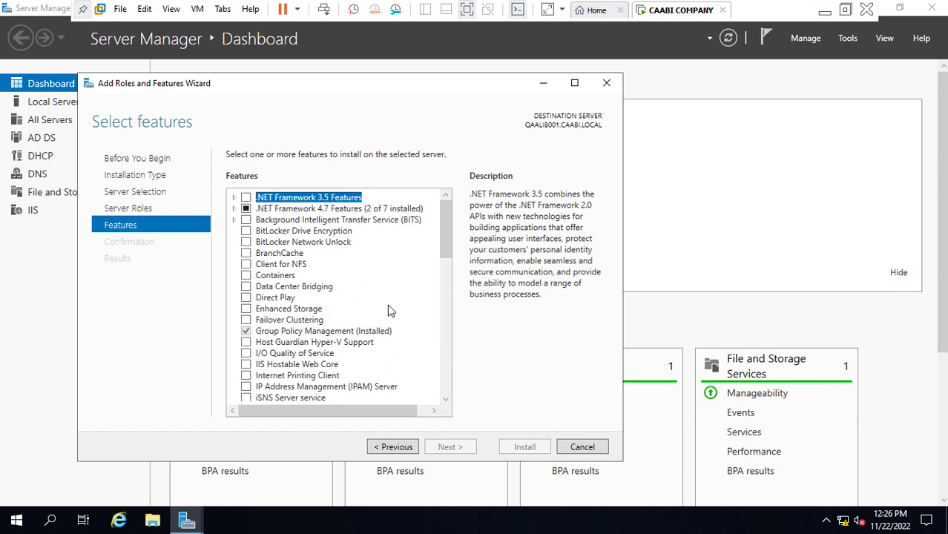
scroll(447, 282, "down", 1)
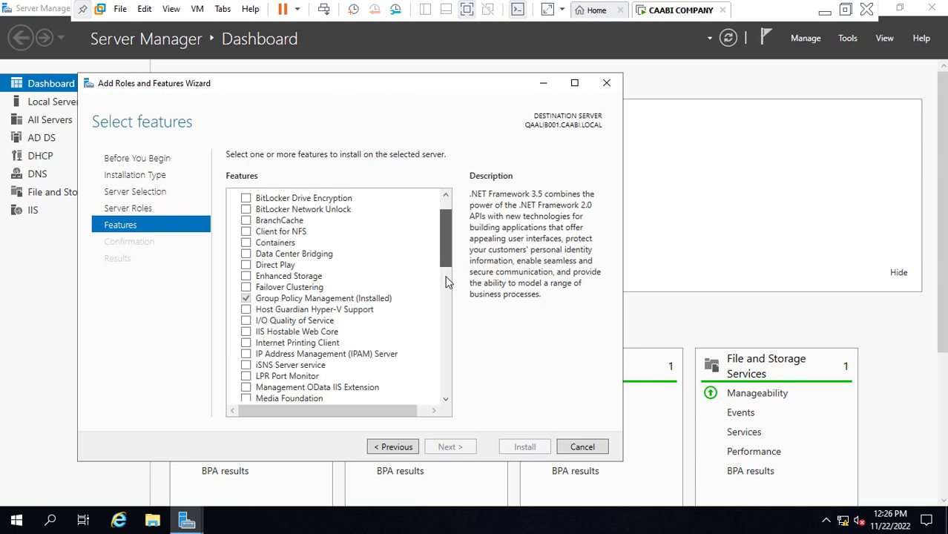
scroll(448, 282, "down", 8)
left_click_drag(446, 323, 447, 344)
scroll(448, 351, "down", 1)
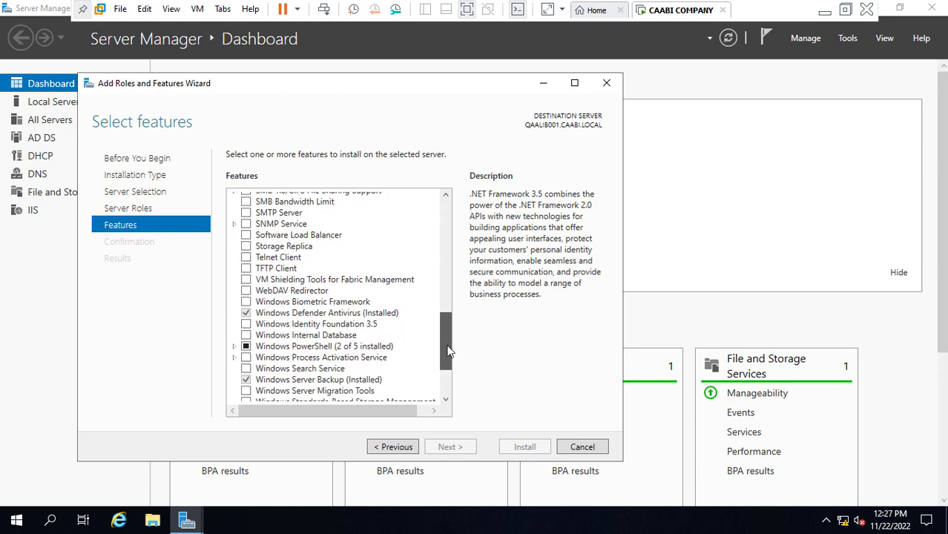
left_click(303, 381)
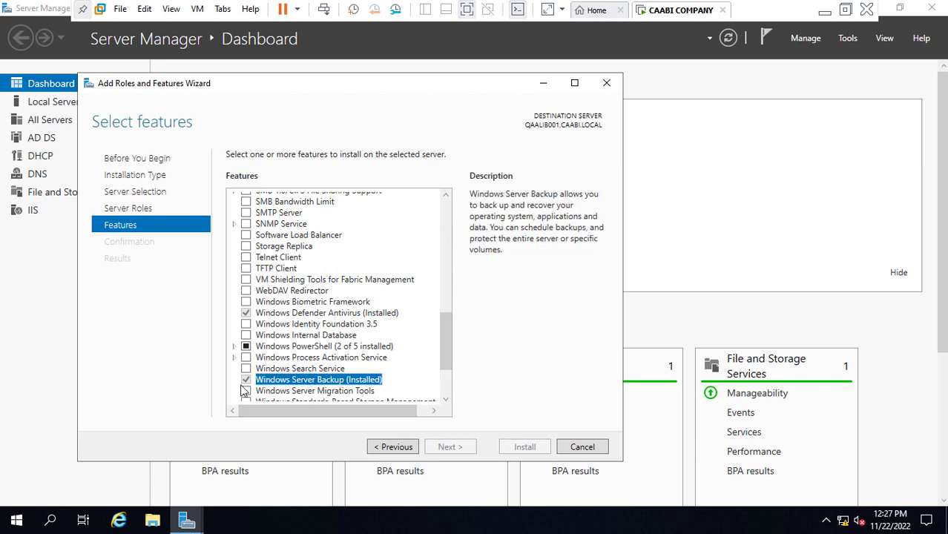
left_click(587, 445)
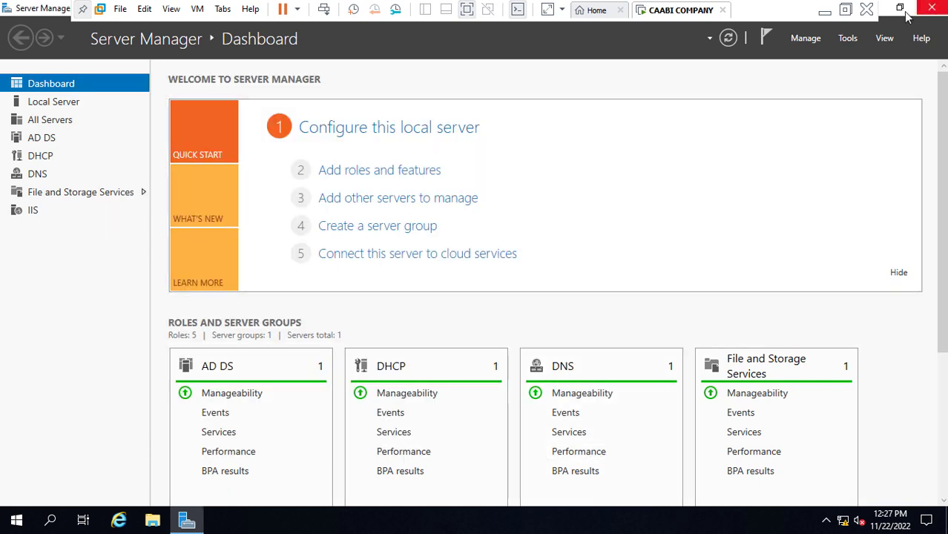
left_click(849, 43)
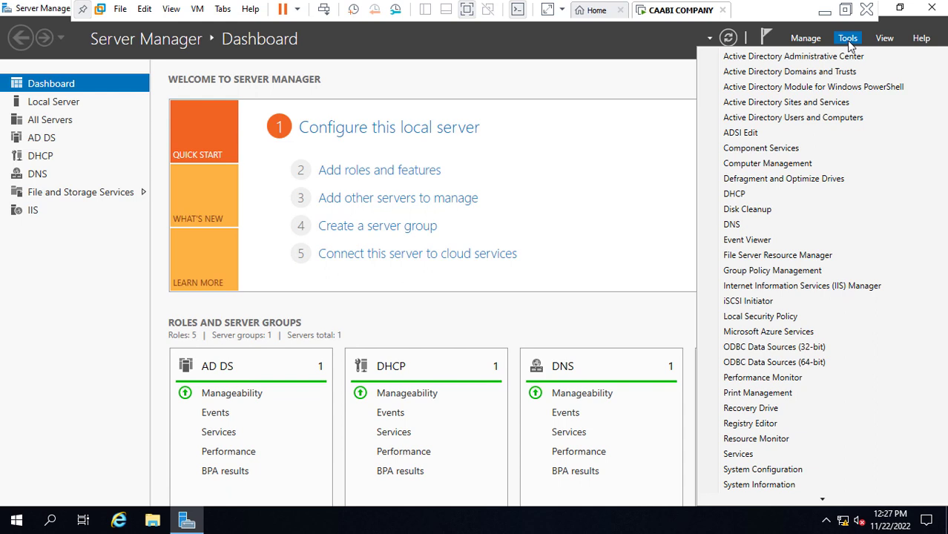
left_click(791, 165)
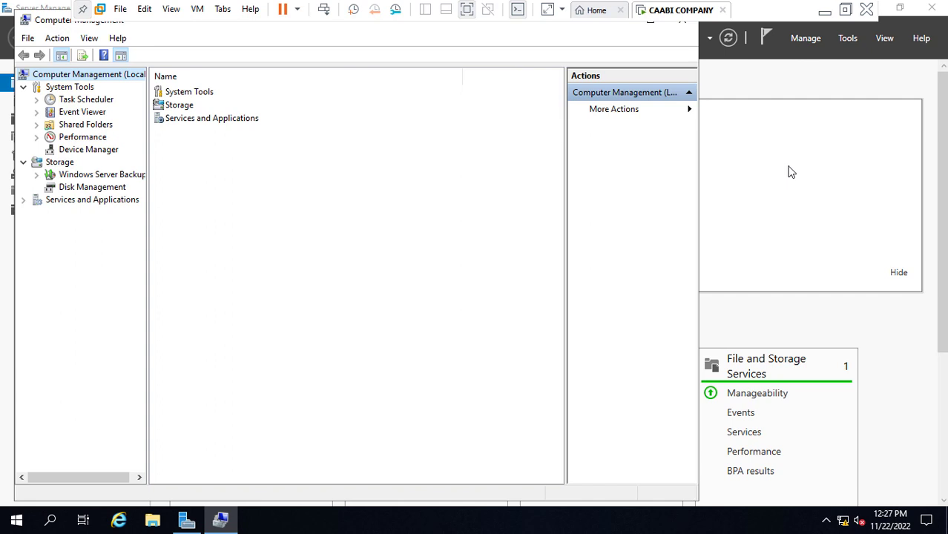
left_click(93, 191)
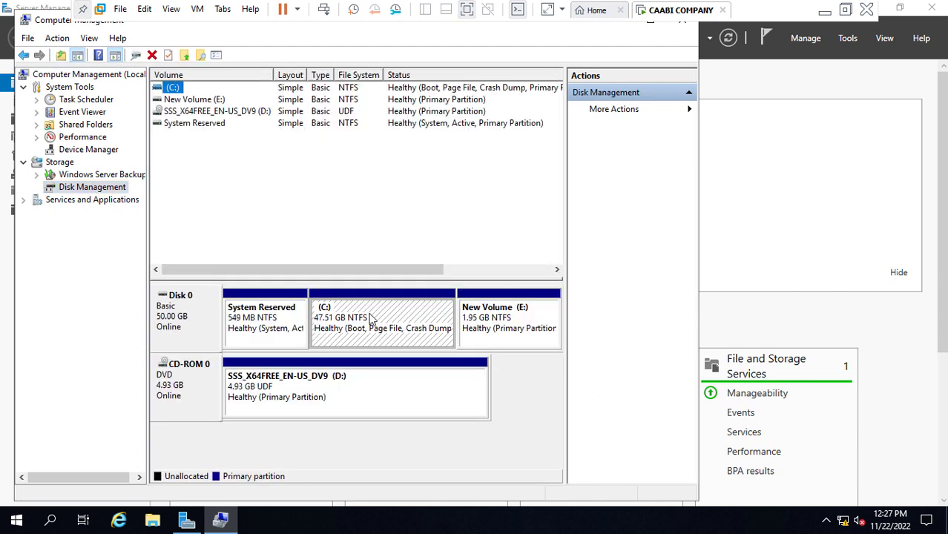
right_click(370, 315)
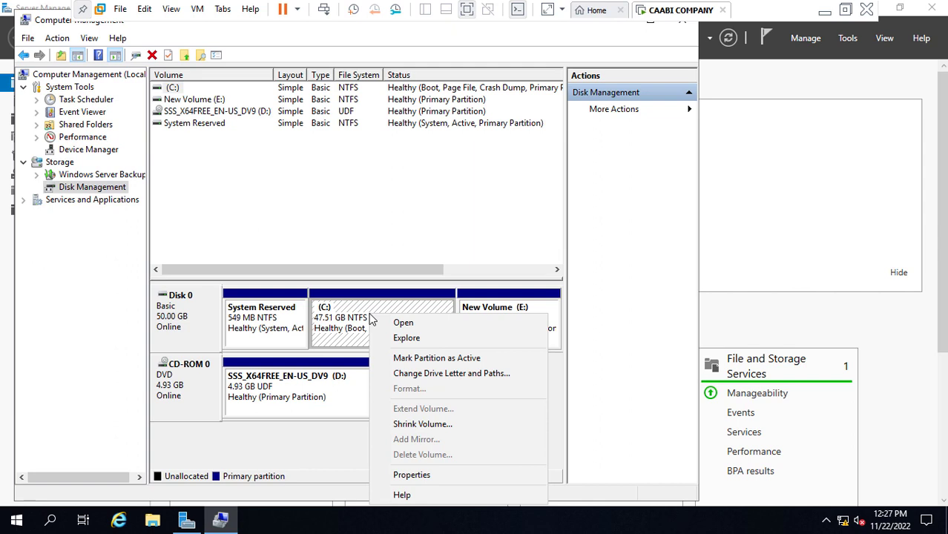
left_click(422, 424)
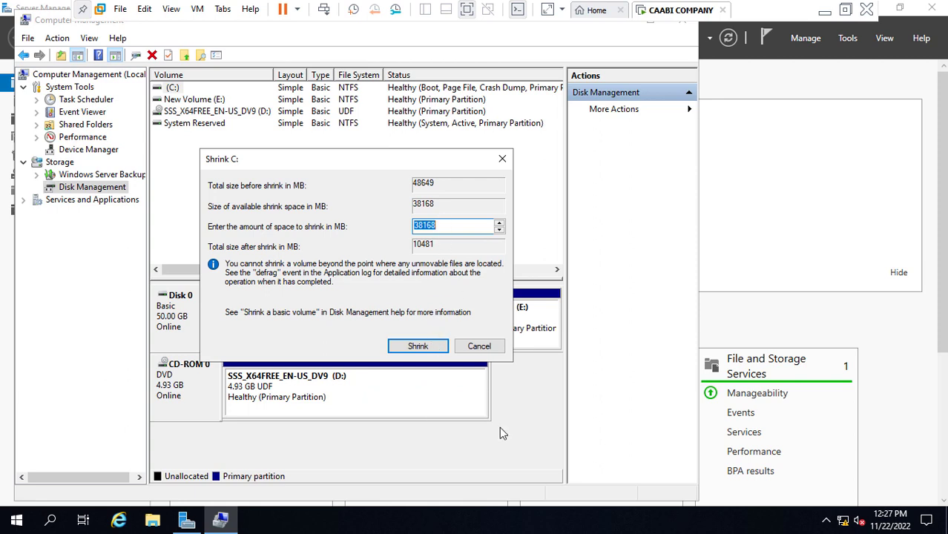
left_click(474, 348)
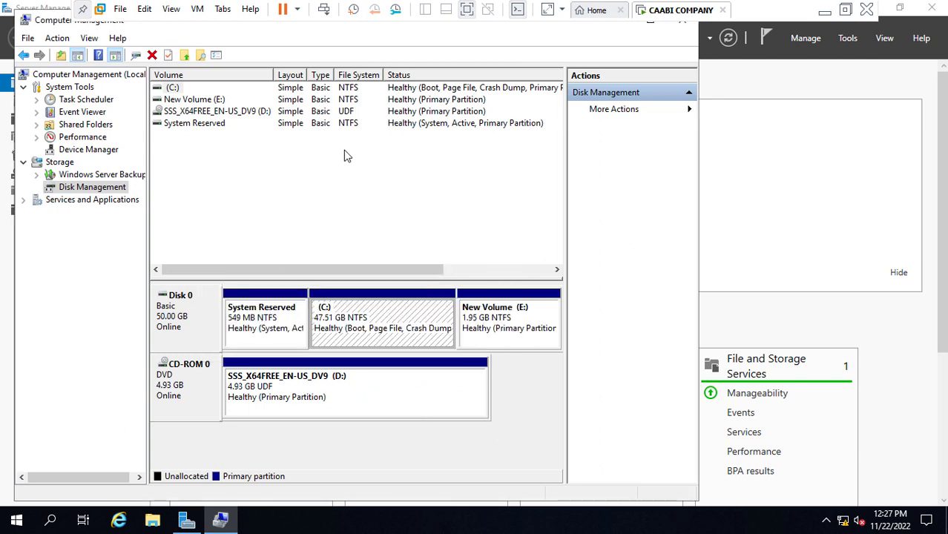
left_click(688, 24)
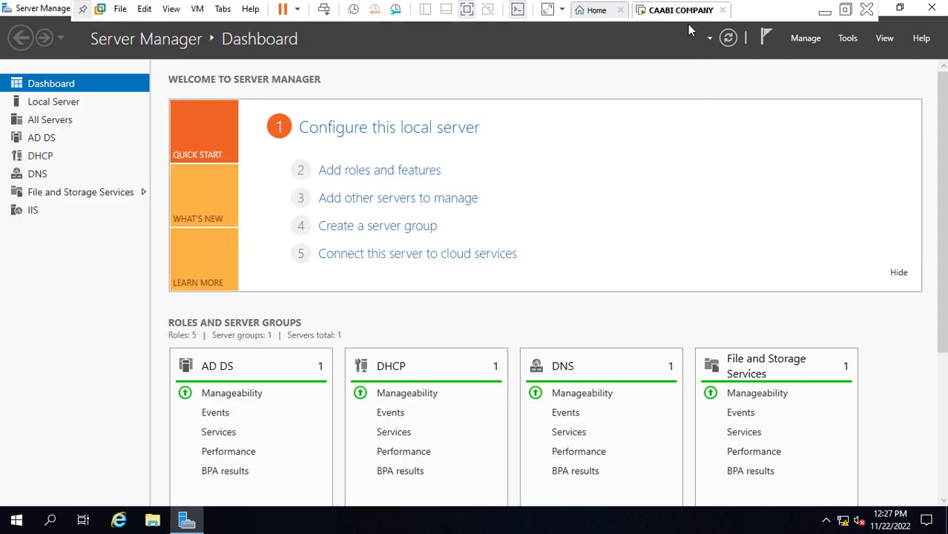
Minimize Server Manager, open the Recycle Bin to look over its 7 items, then return to Server Manager
left_click(888, 9)
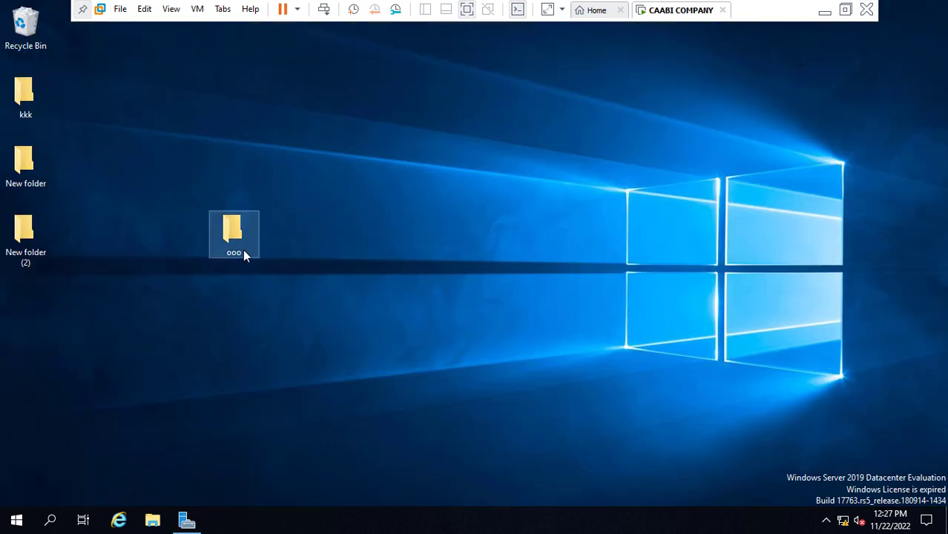
left_click(37, 34)
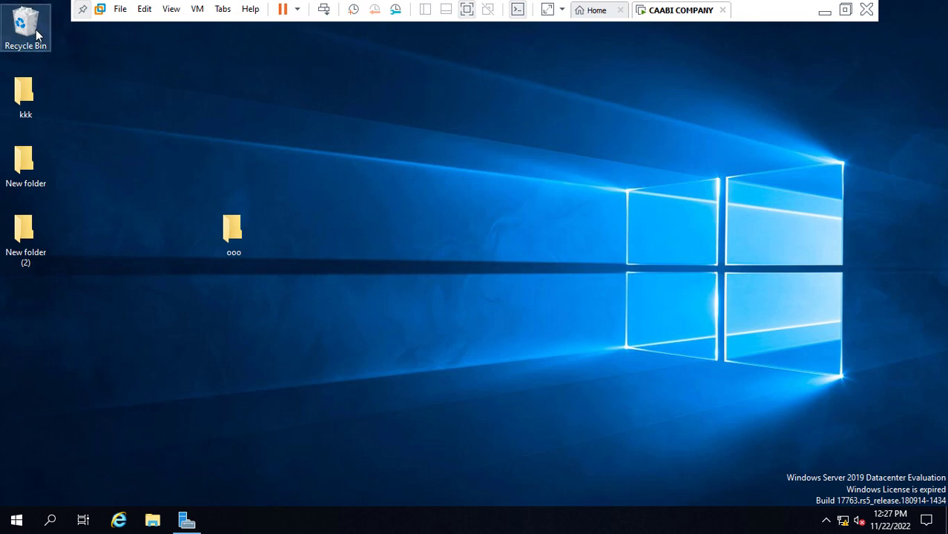
double_click(38, 34)
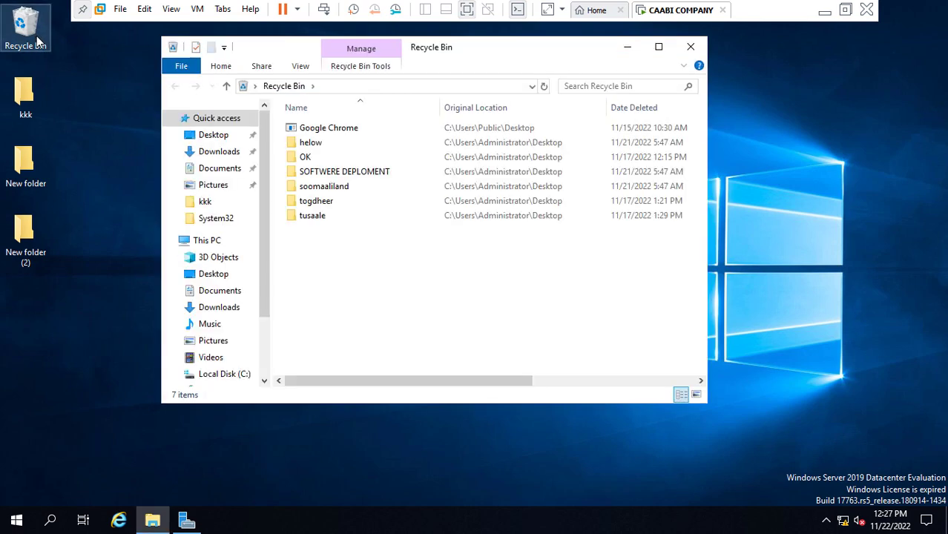
left_click_drag(331, 226, 327, 124)
left_click(385, 278)
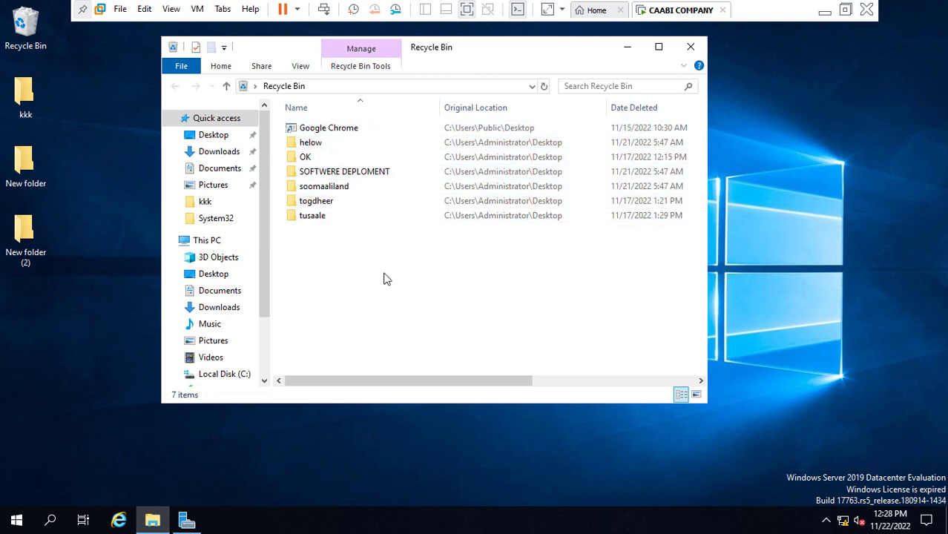
left_click(690, 48)
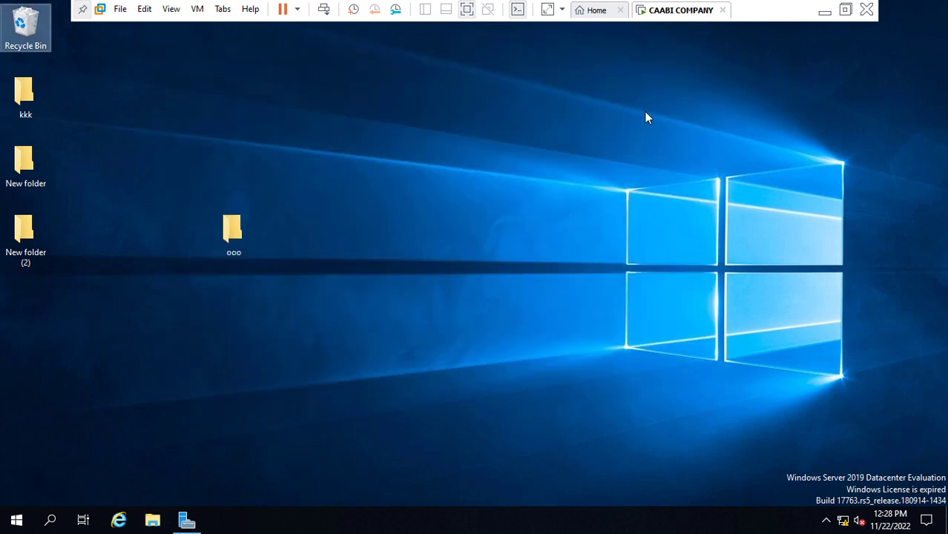
left_click(189, 519)
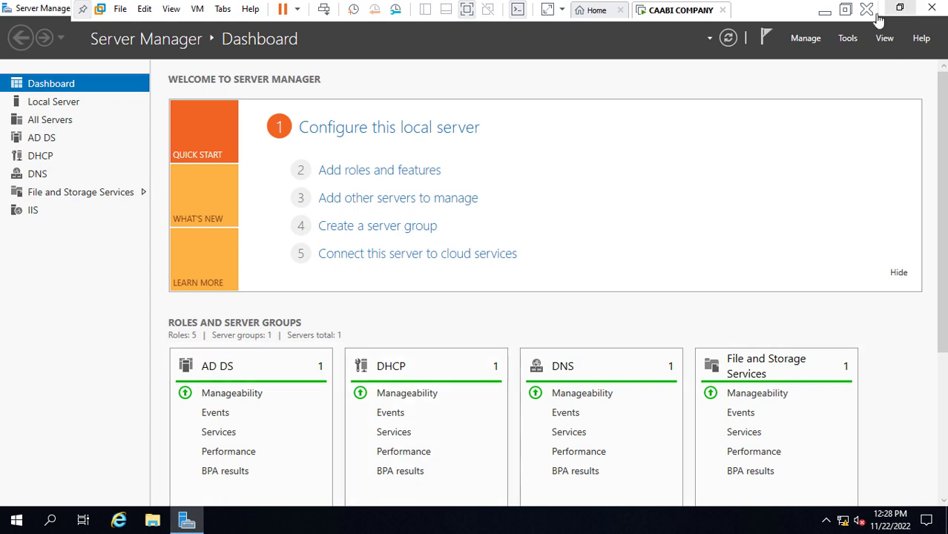
Launch Windows Server Backup from the Tools menu, maximize it, and open Backup Schedule
left_click(846, 39)
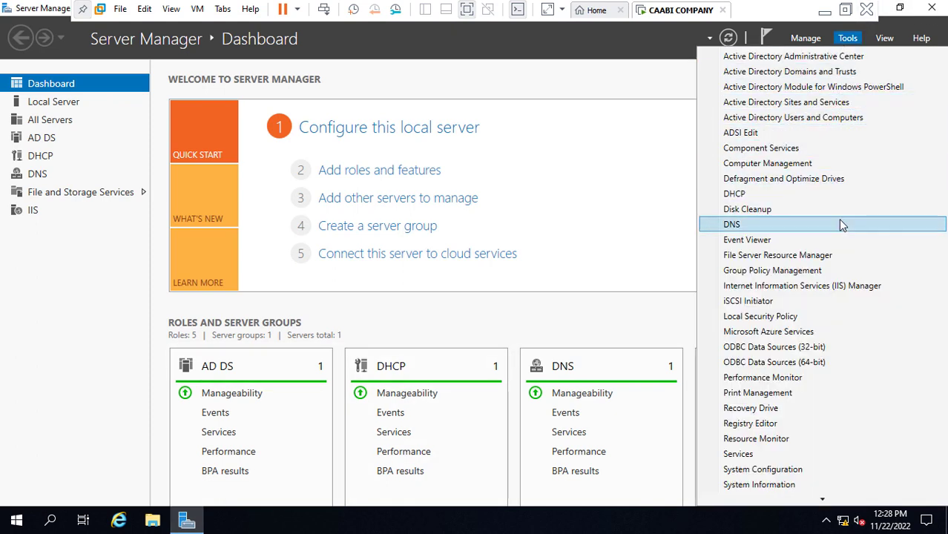
key("Down")
key("Down")
key("Down")
key("Down")
key("Down")
key("Down")
key("Down")
key("Down")
key("Down")
key("Down")
key("Down")
key("Down")
key("Down")
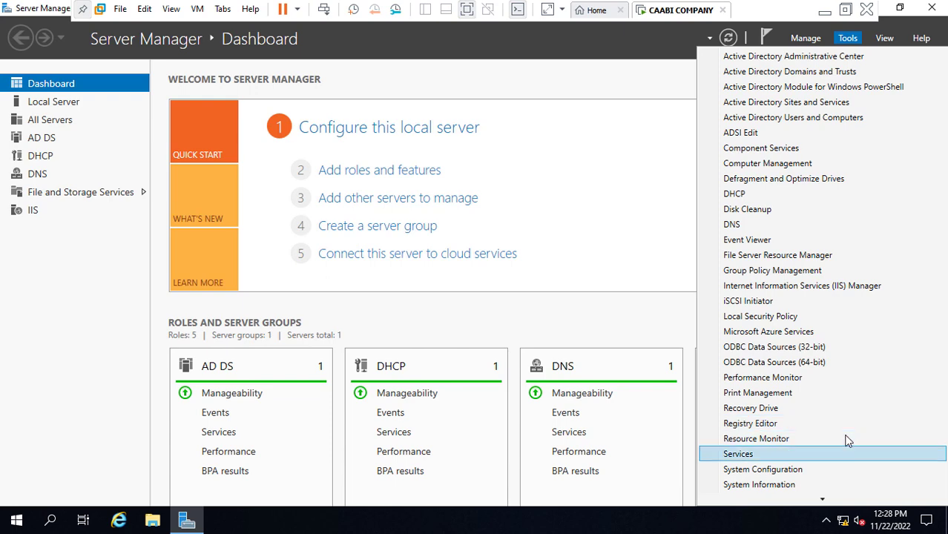
key("Up")
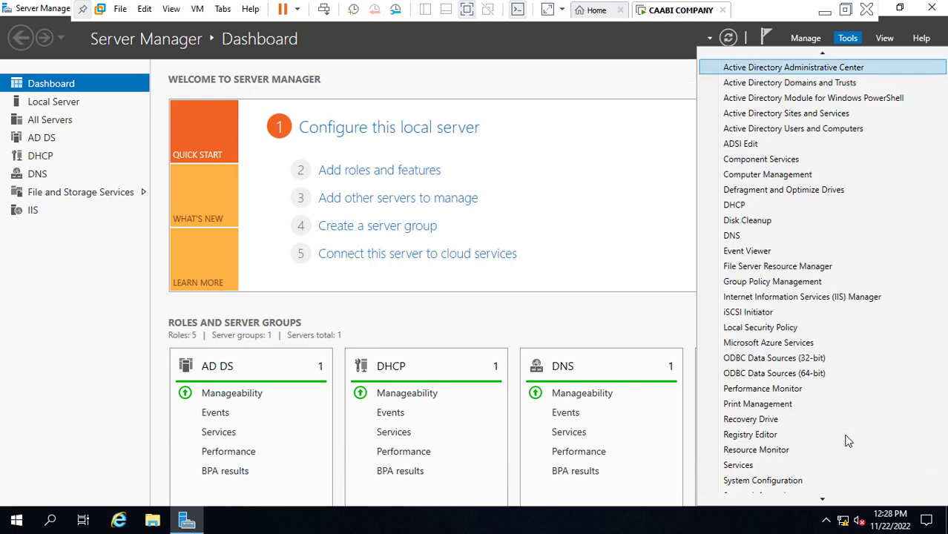
key("Up")
key("Up")
key("Down")
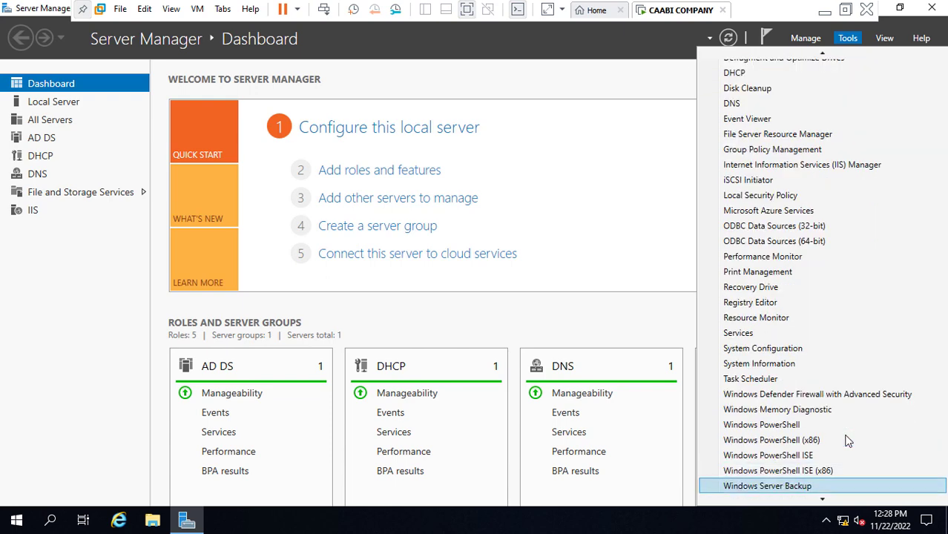
key("Return")
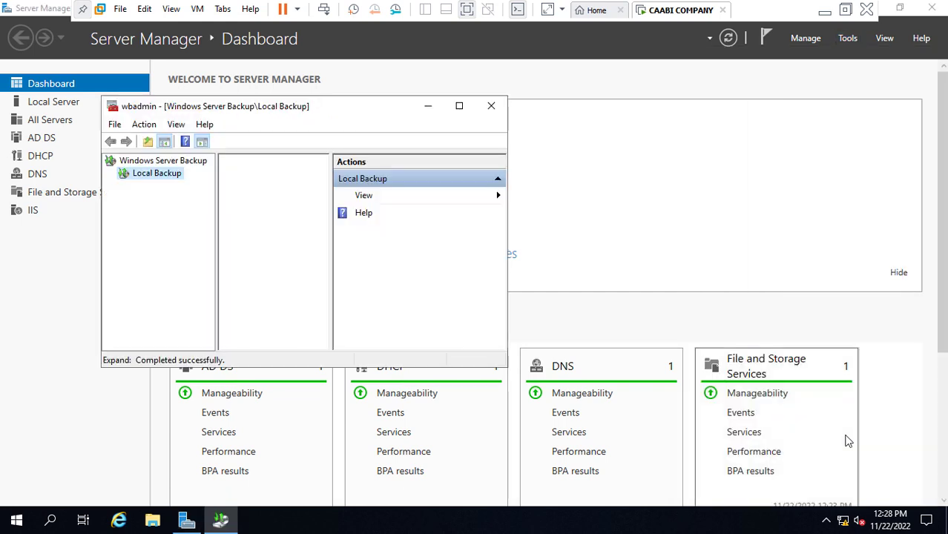
left_click(459, 107)
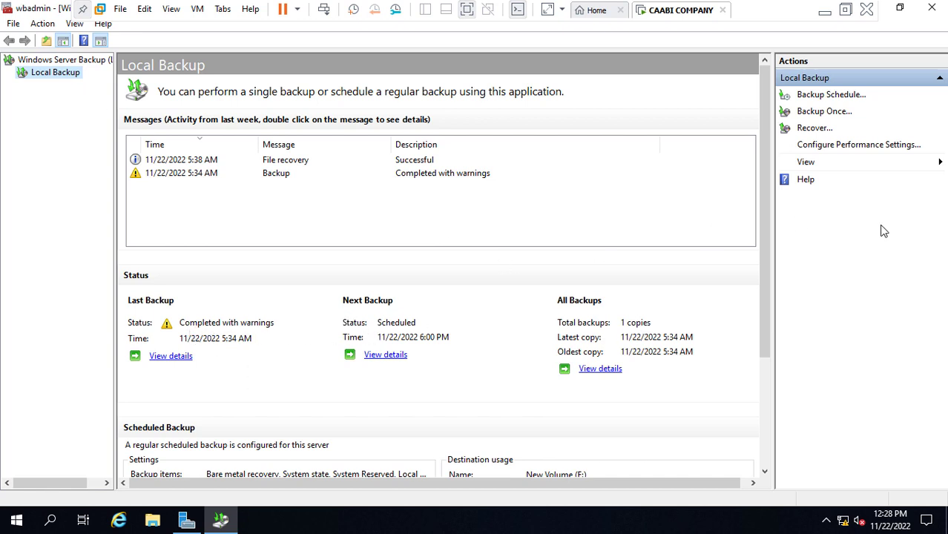
left_click(821, 98)
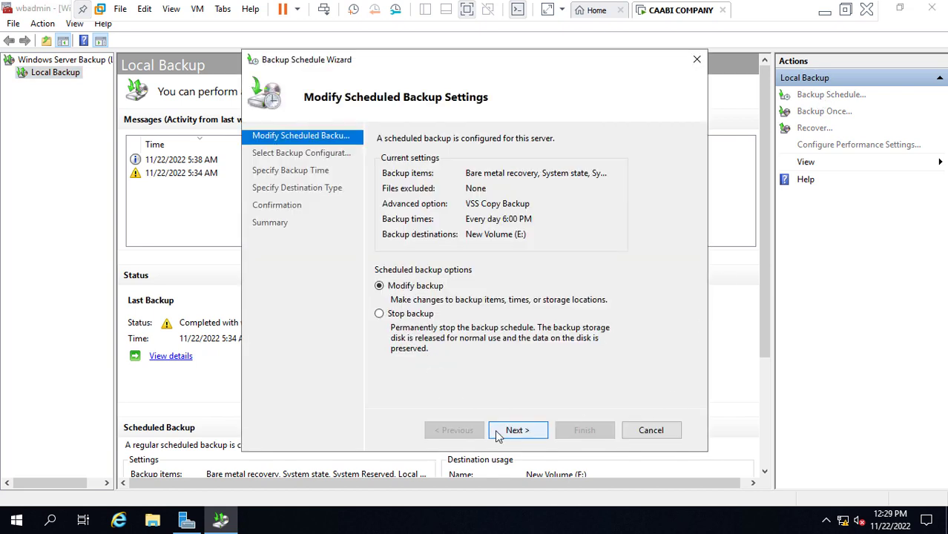
Keep the full server backup configuration and set the daily backup time to 1:00 PM
left_click(519, 434)
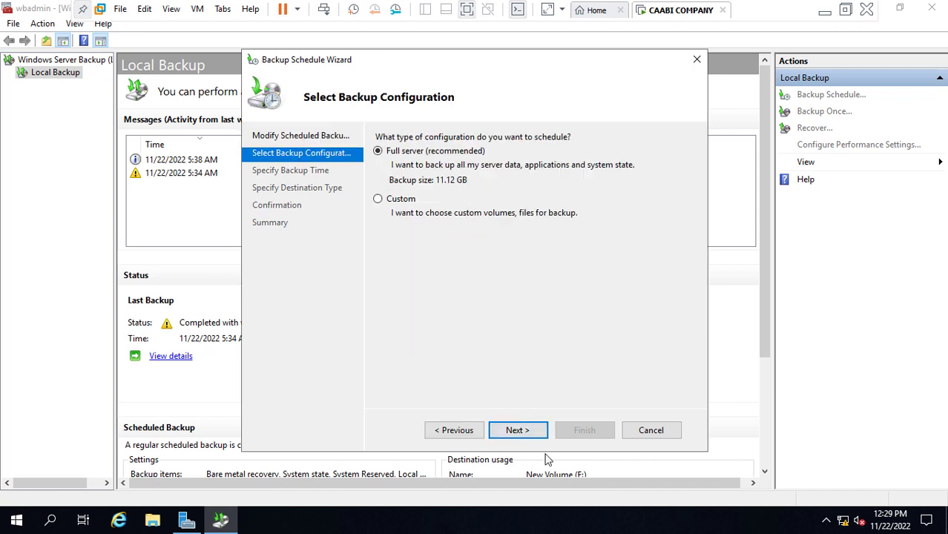
left_click(531, 430)
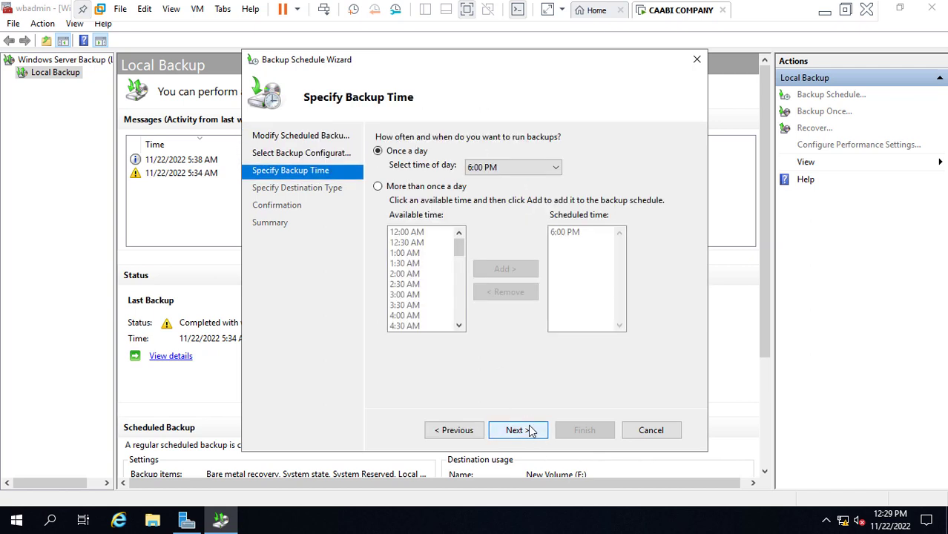
left_click(557, 169)
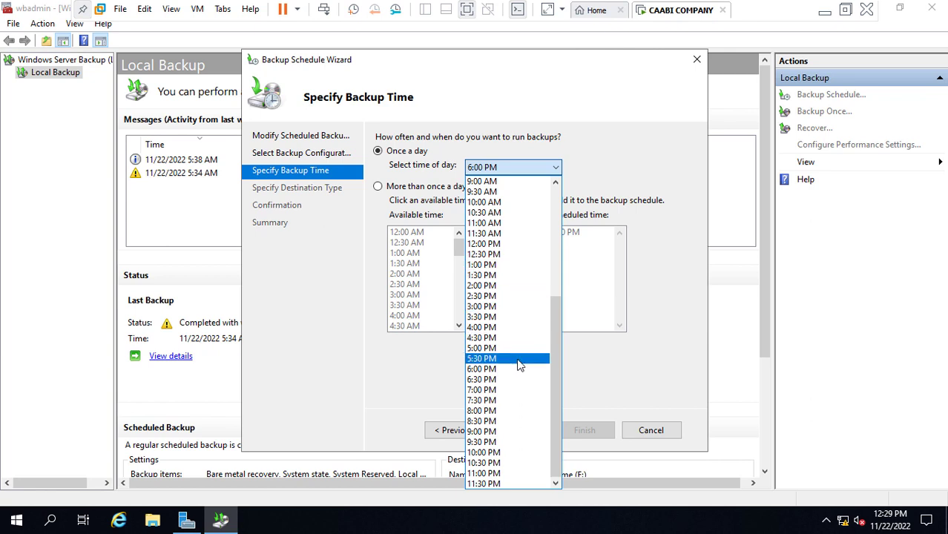
left_click(487, 265)
Keep the existing volume destination, finish the wizard, and close the confirmation
left_click(526, 432)
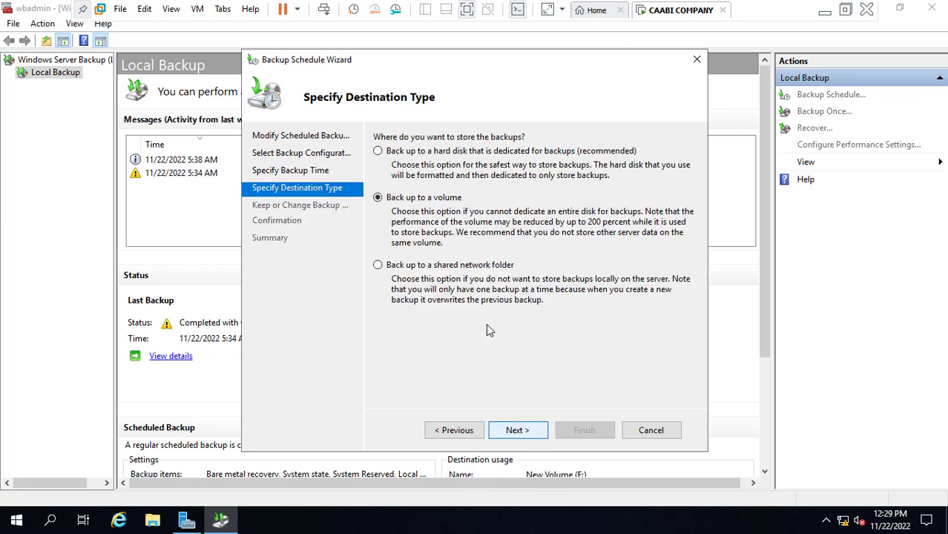
left_click(522, 431)
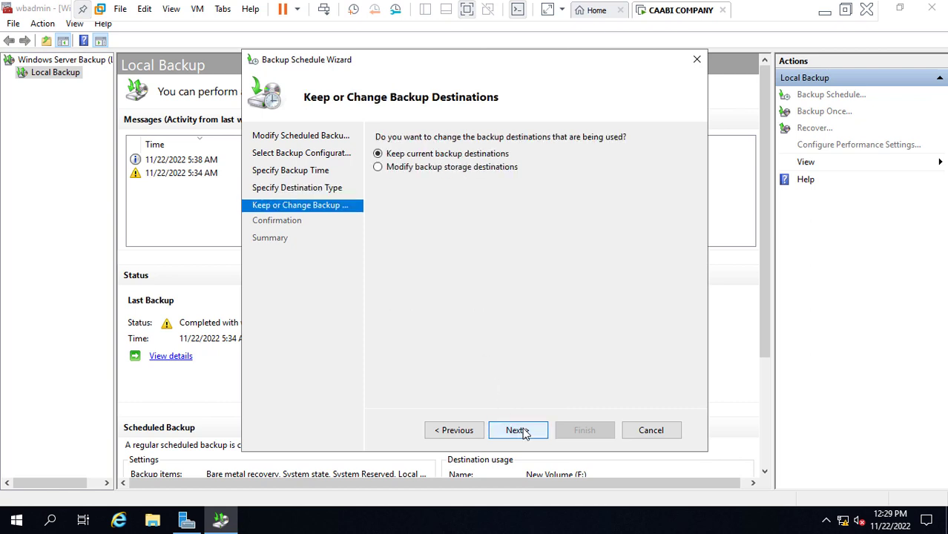
left_click(524, 434)
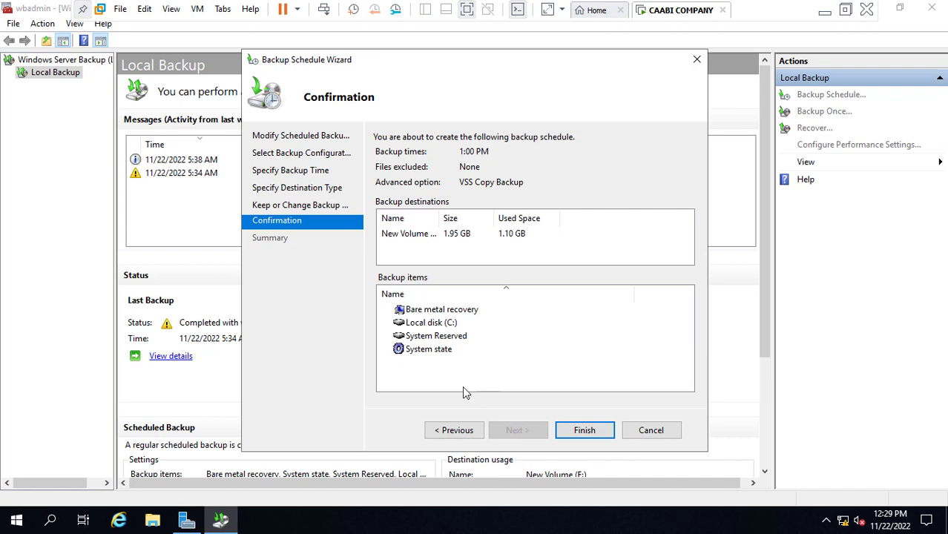
left_click(426, 327)
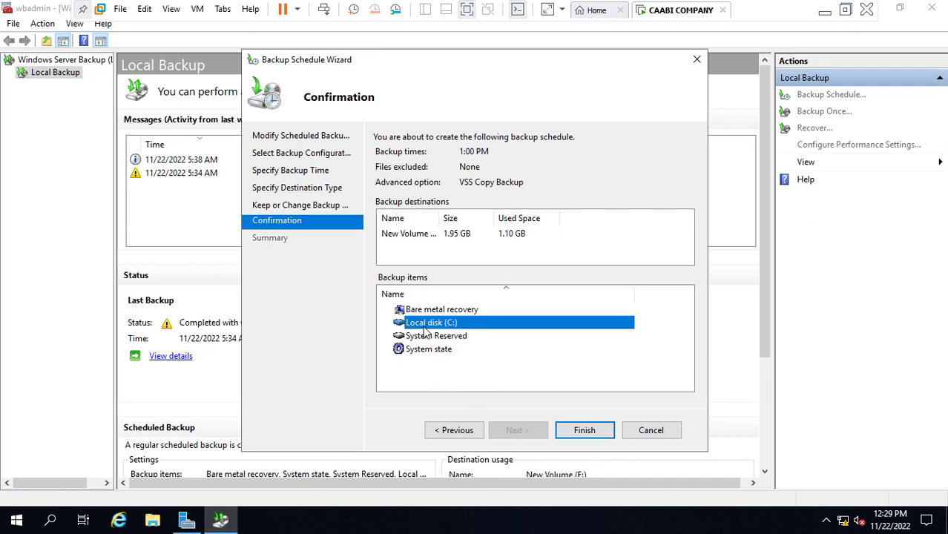
left_click(586, 433)
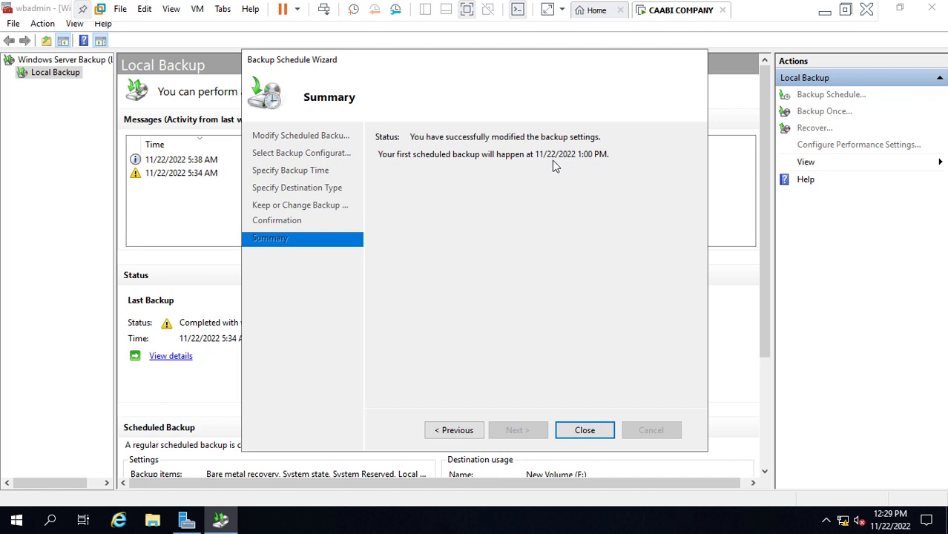
left_click(586, 430)
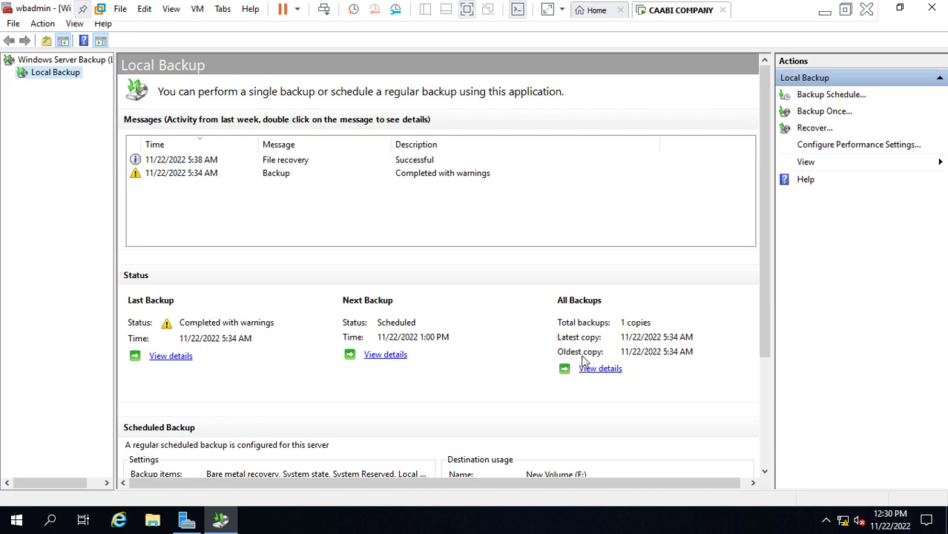
Bring the VM window back and minimize the Windows Server Backup console
left_click(826, 13)
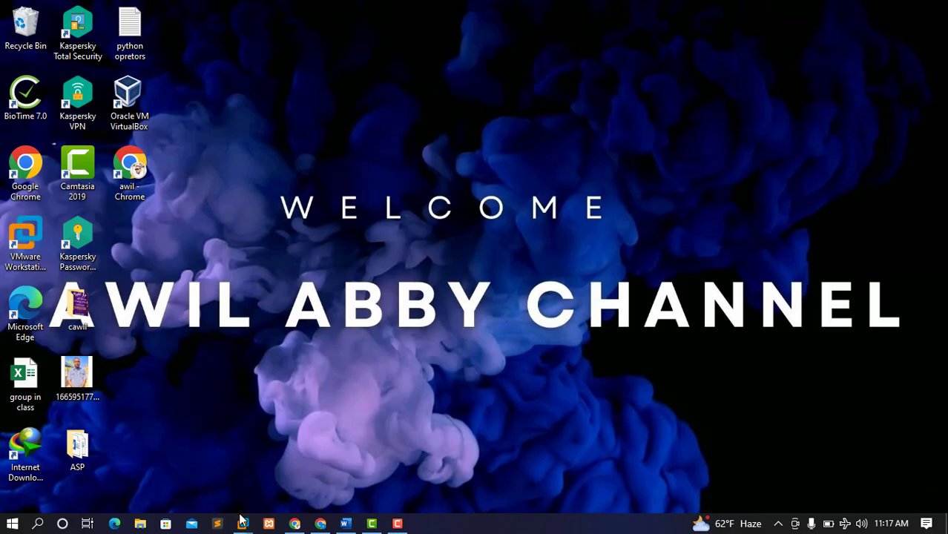
mouse_move(240, 525)
left_click(297, 450)
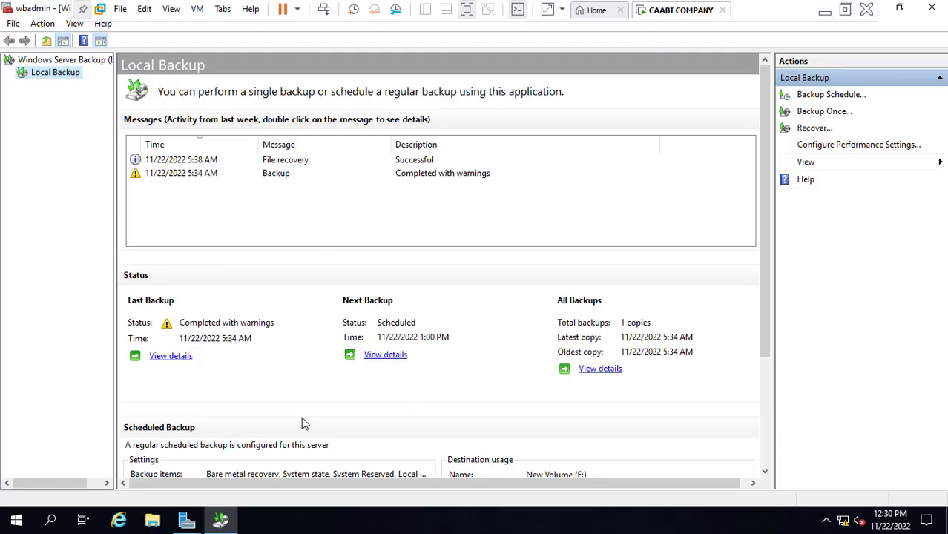
left_click(894, 9)
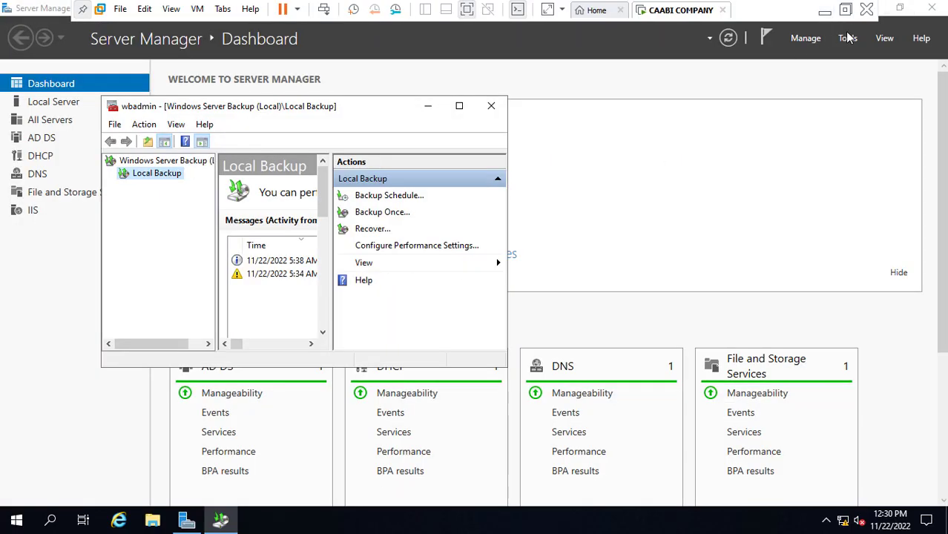
left_click(427, 112)
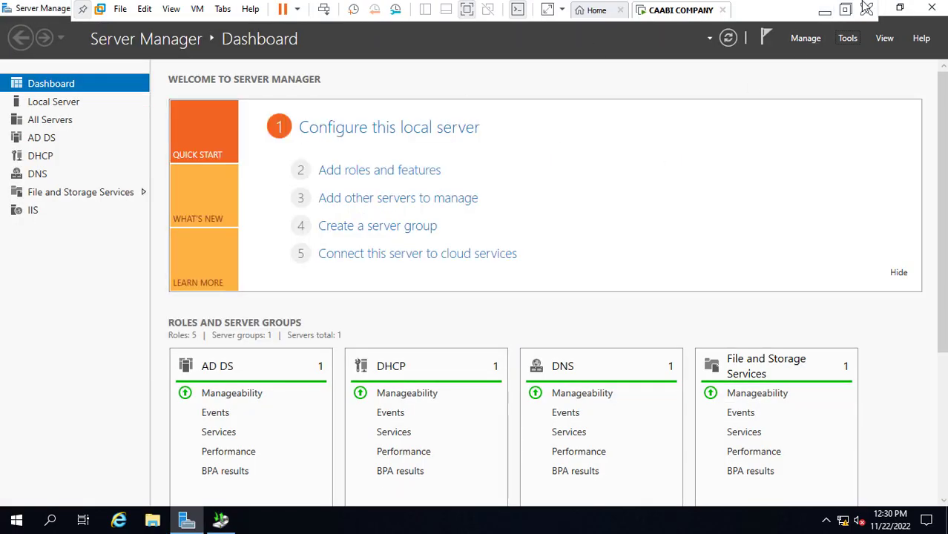
Minimize Server Manager, then open and close the ooo folder on the desktop
left_click(886, 12)
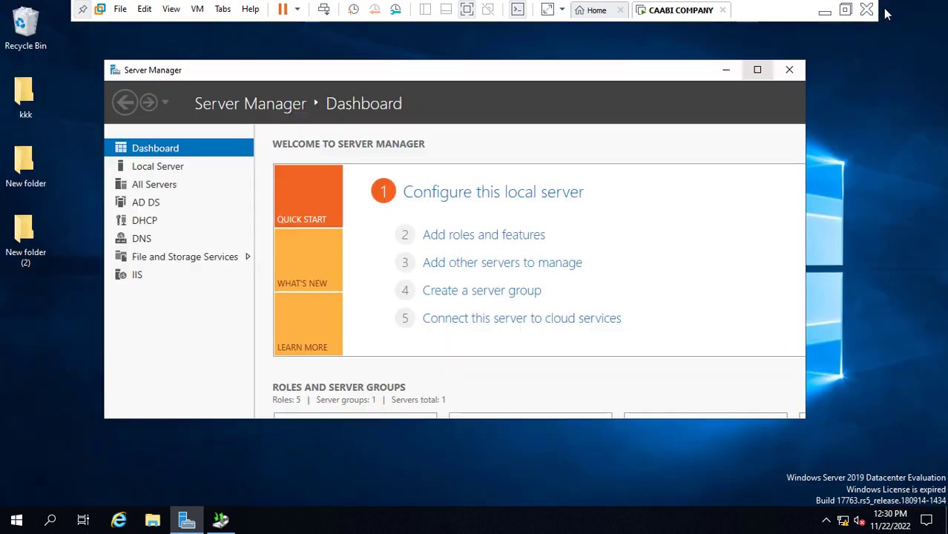
left_click(726, 70)
double_click(229, 245)
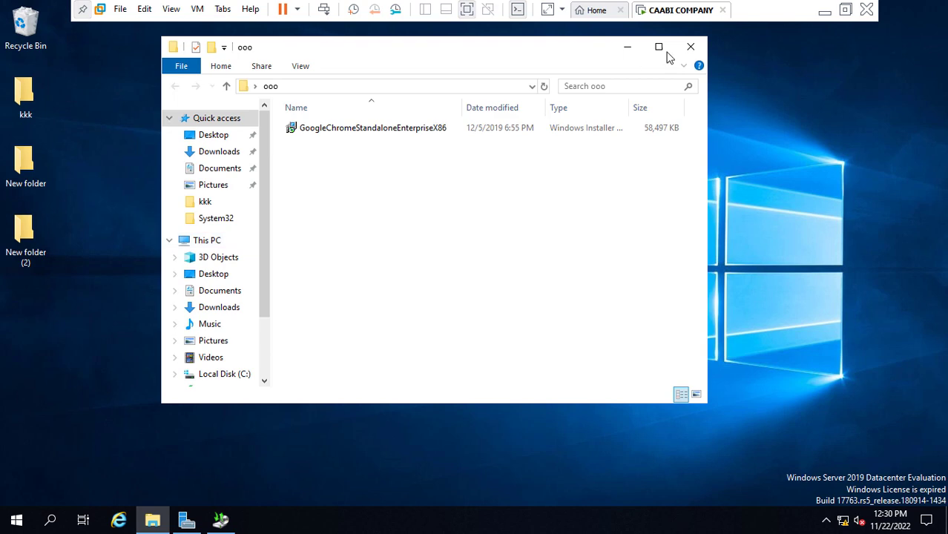
left_click(690, 46)
Permanently delete all 7 Recycle Bin items, close the Recycle Bin, and bring up the backup console
double_click(30, 33)
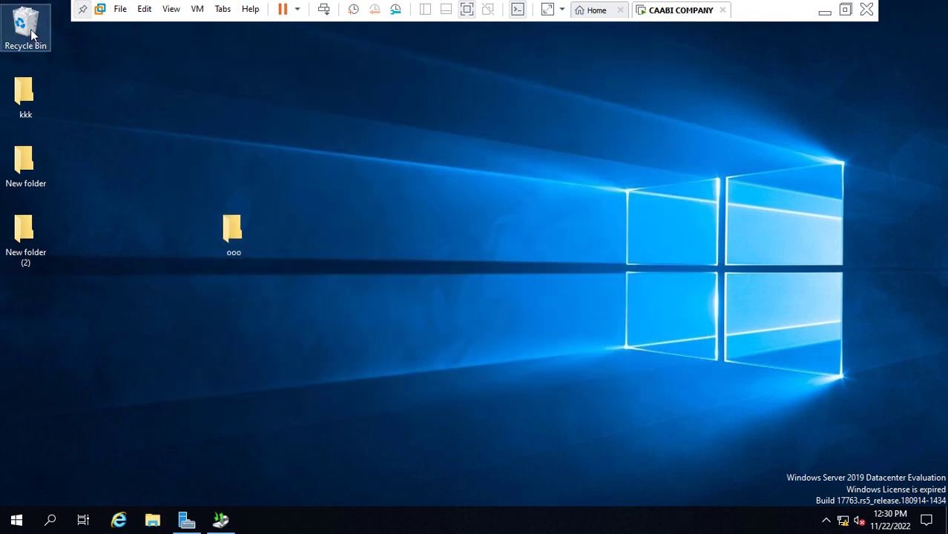
key("ctrl+a")
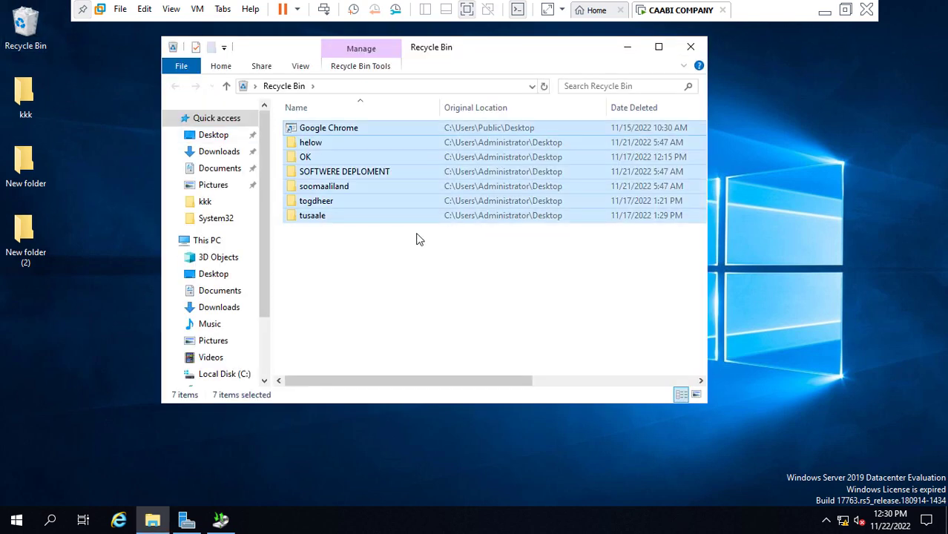
key("Delete")
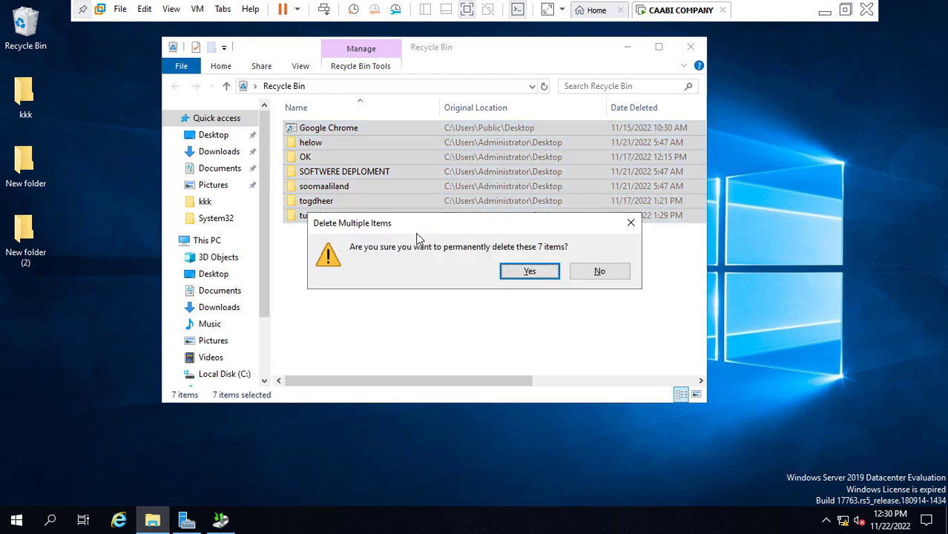
key("Return")
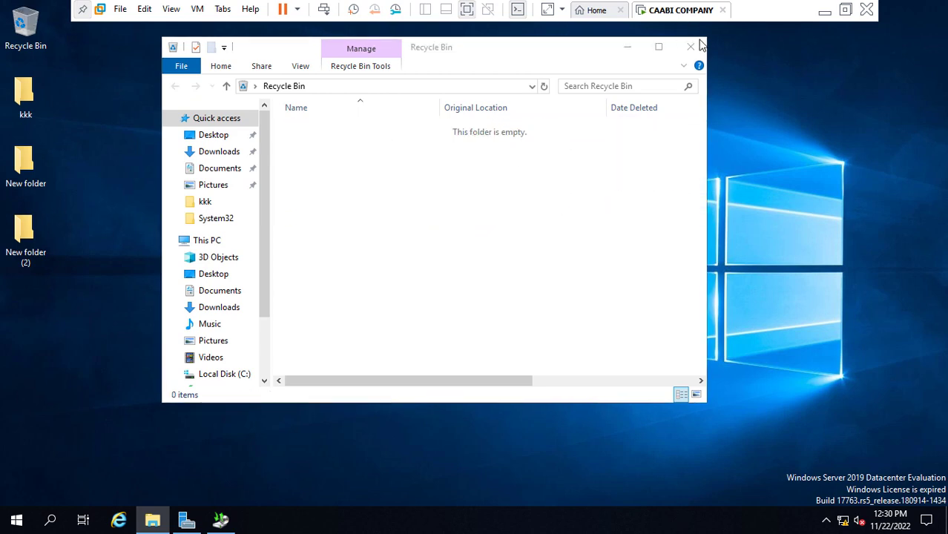
left_click(690, 47)
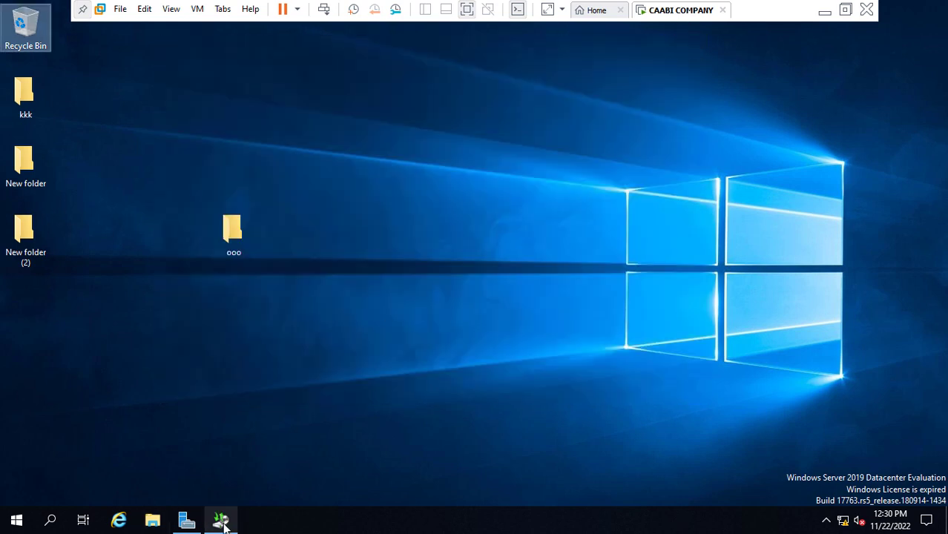
left_click(221, 518)
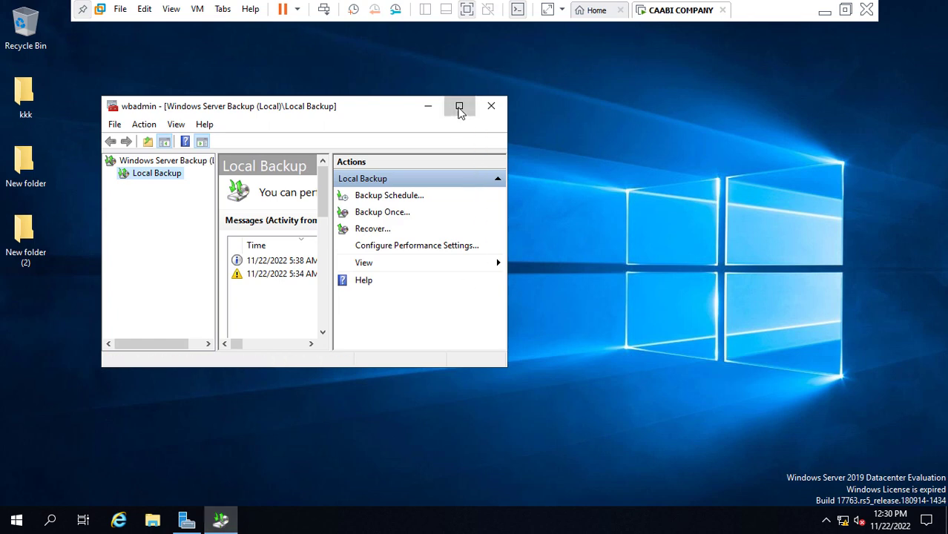
Start a files-and-folders recovery from this server's 11/22/2022 5:34 AM backup
left_click(459, 106)
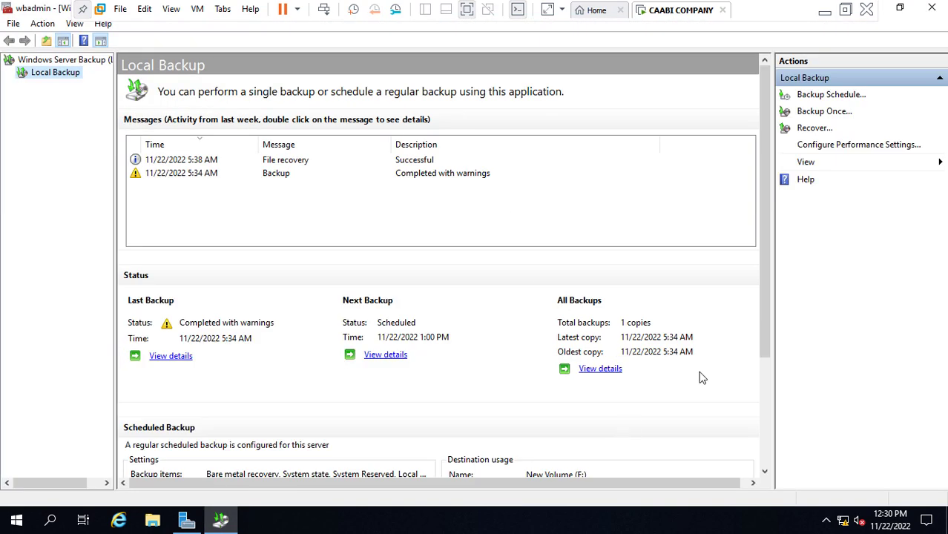
left_click(815, 129)
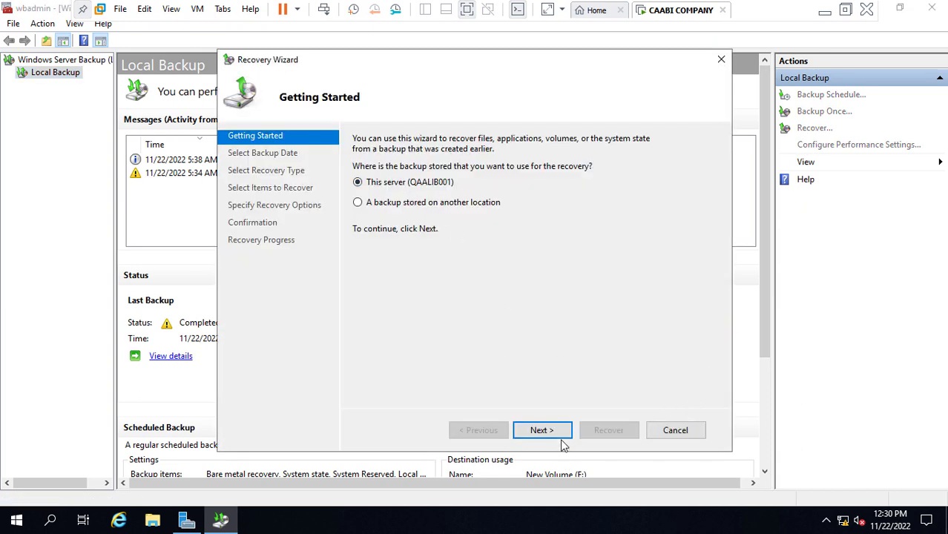
left_click(540, 431)
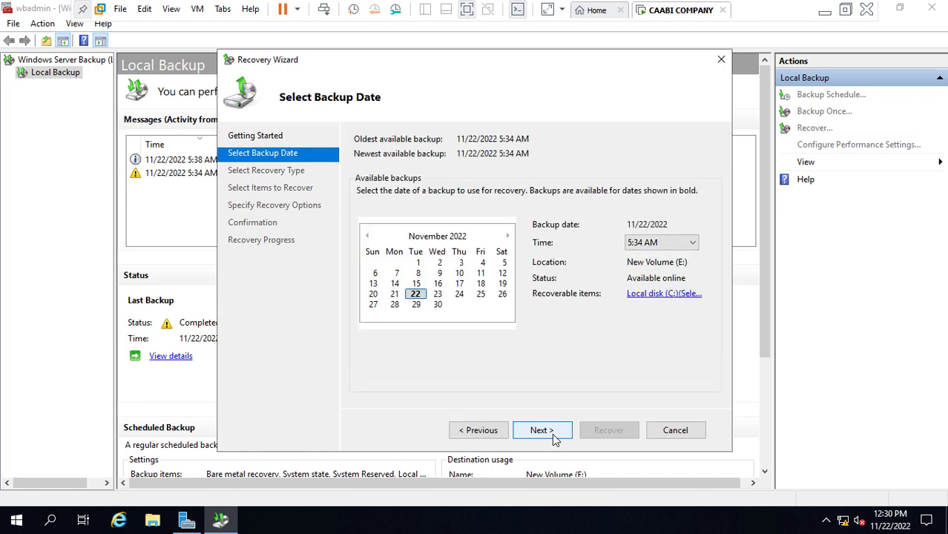
left_click(553, 436)
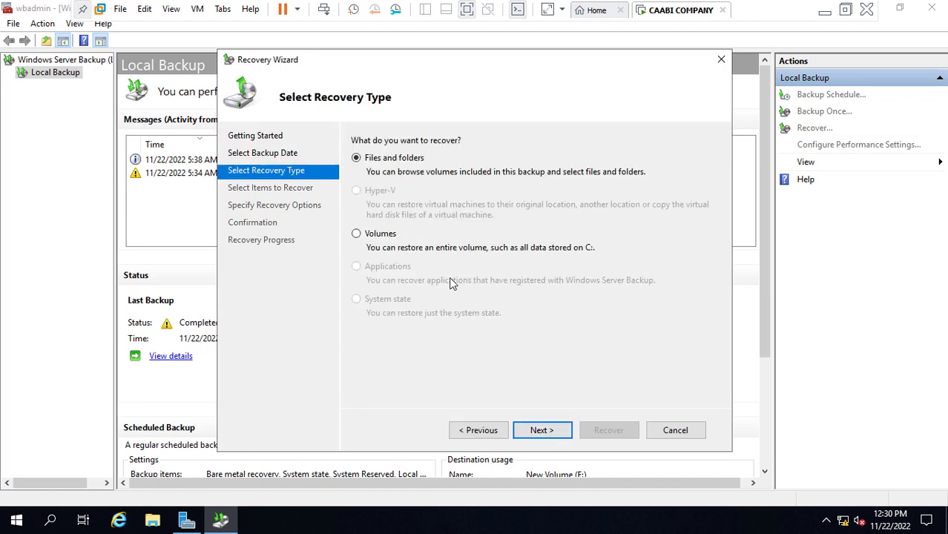
left_click(552, 434)
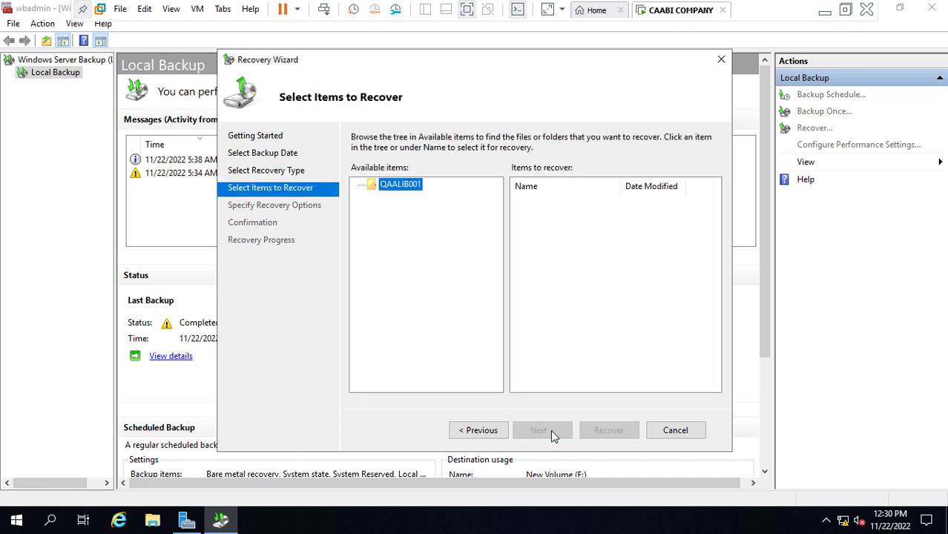
Select $Recycle.Bin on Local disk (C:) and keep the original location for recovery
left_click(359, 186)
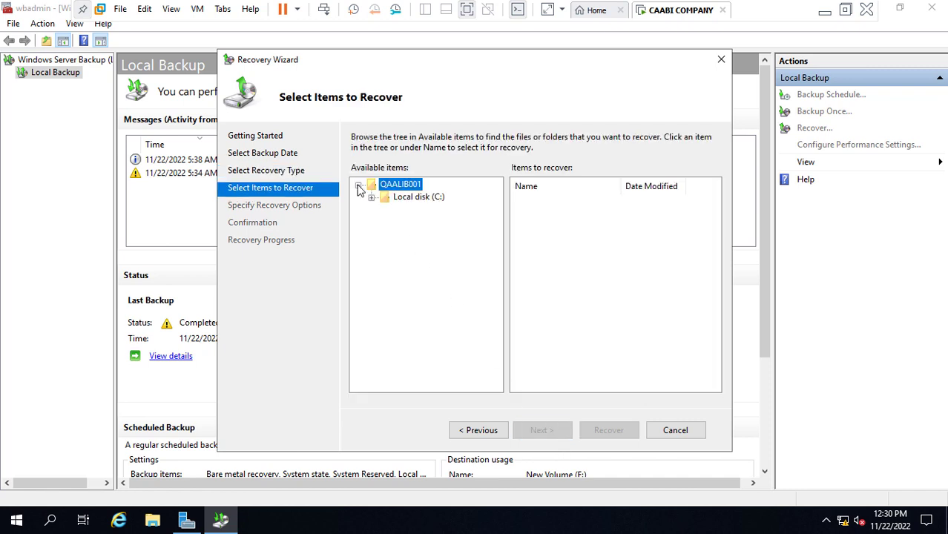
left_click(372, 197)
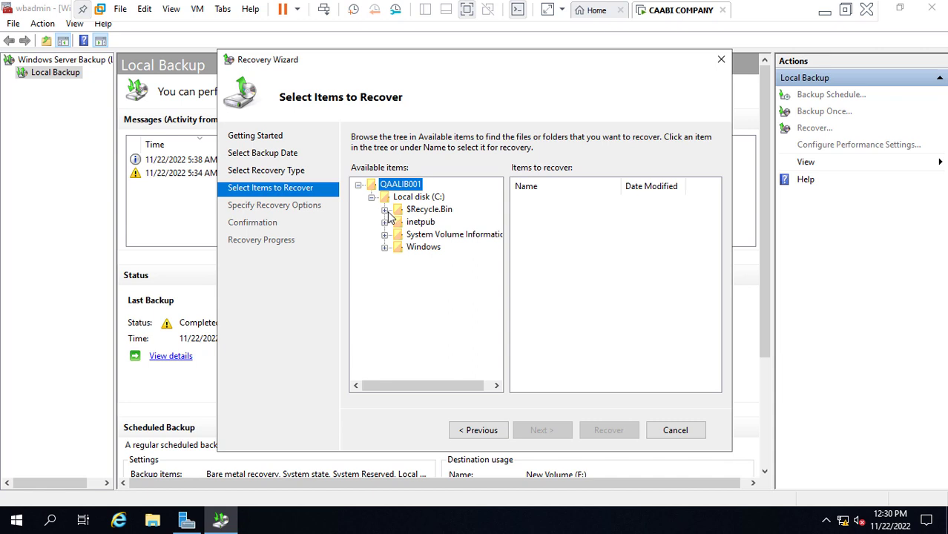
left_click(428, 210)
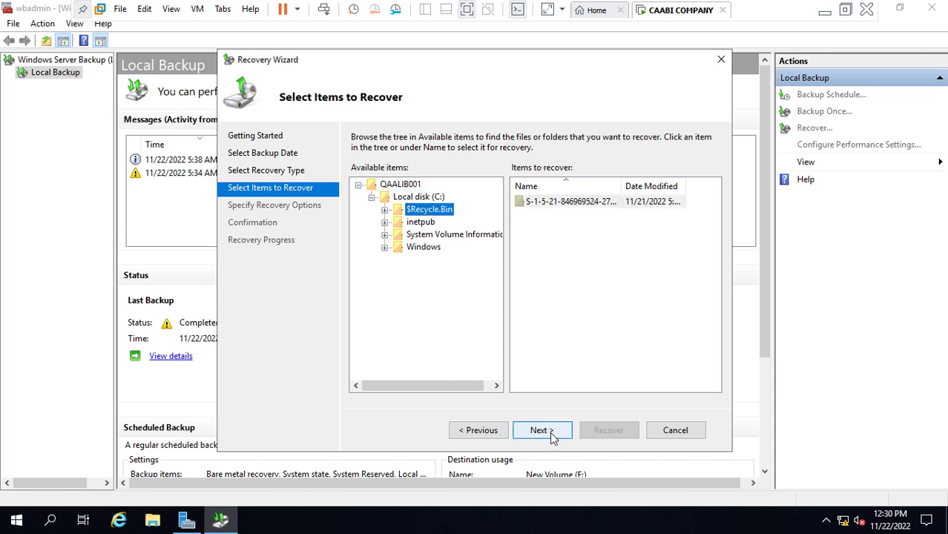
left_click(550, 431)
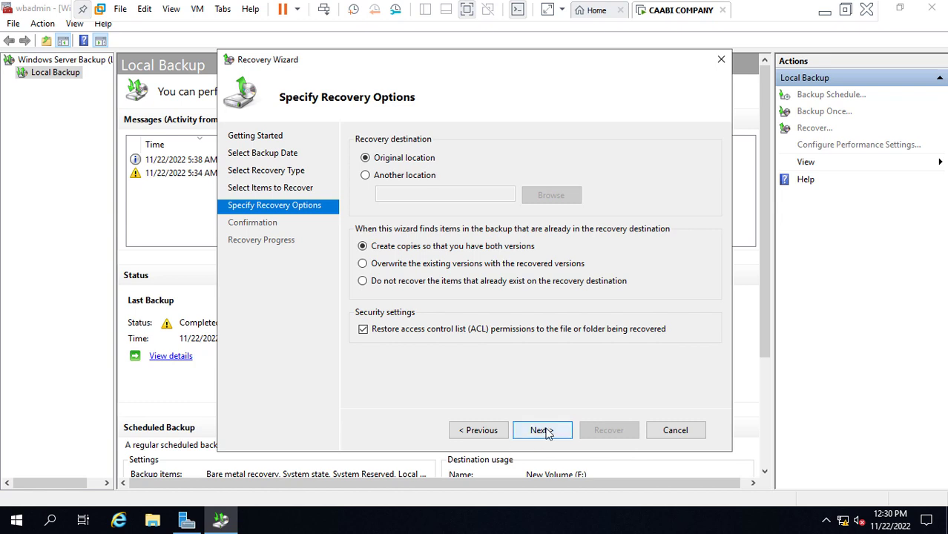
left_click(546, 430)
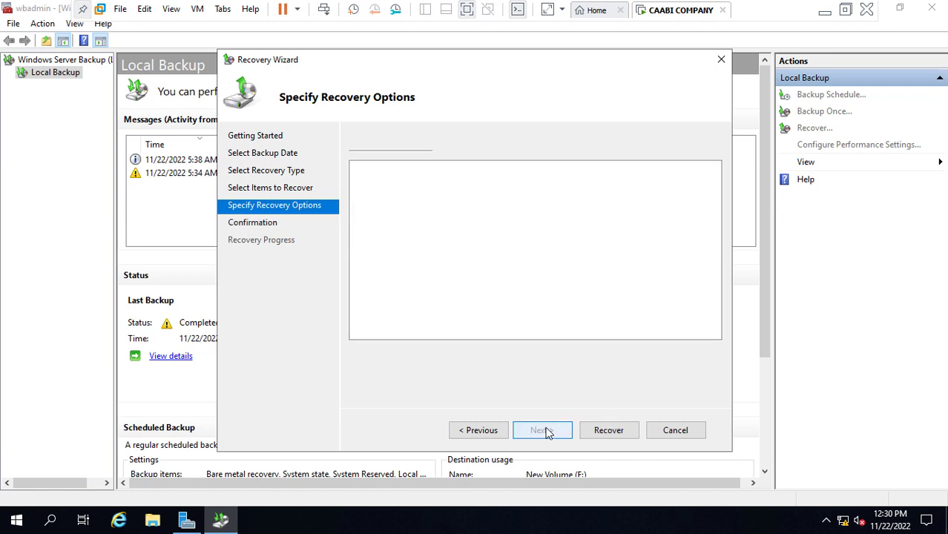
Run the $Recycle.Bin recovery to completion (376.63 MB transferred) and close the wizard
left_click(613, 431)
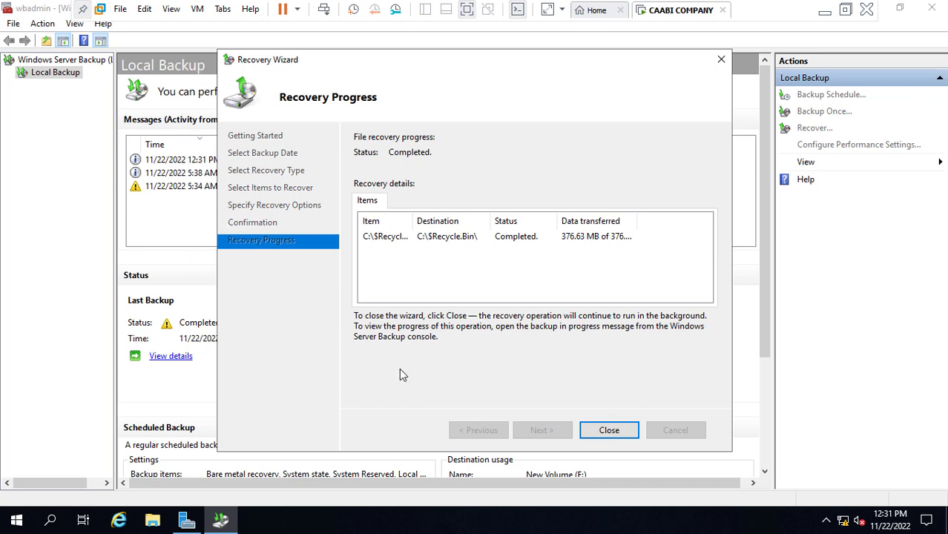
left_click(620, 431)
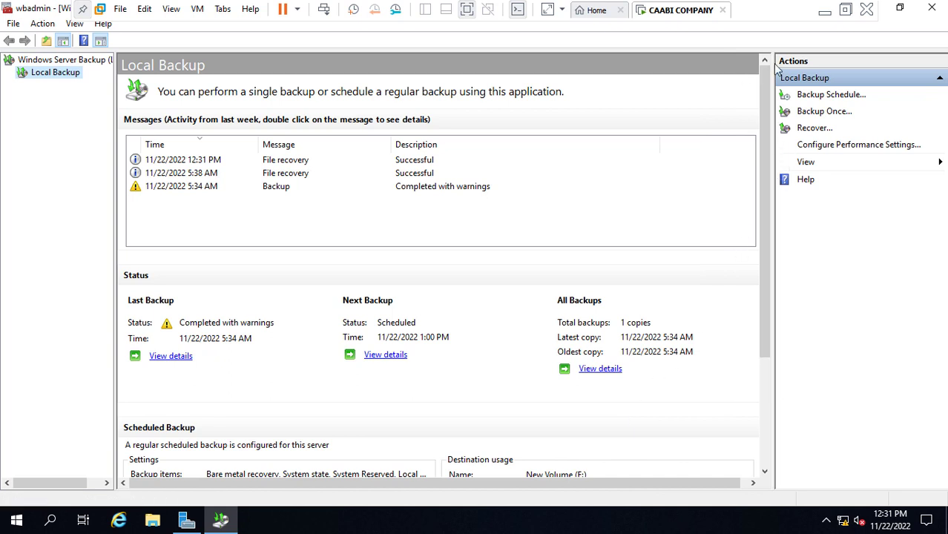
Open the Recycle Bin maximized, check the six restored folders, close it, and return to the backup console
left_click(882, 9)
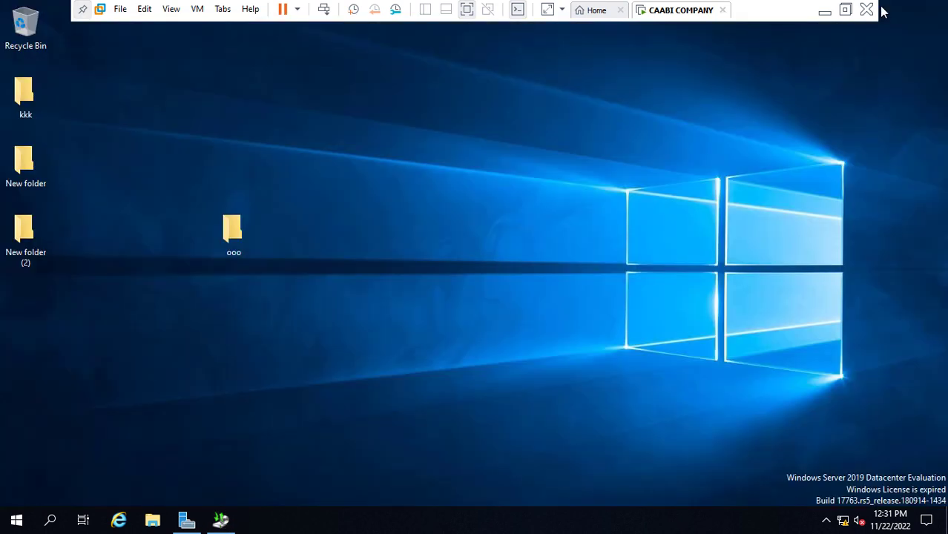
double_click(30, 38)
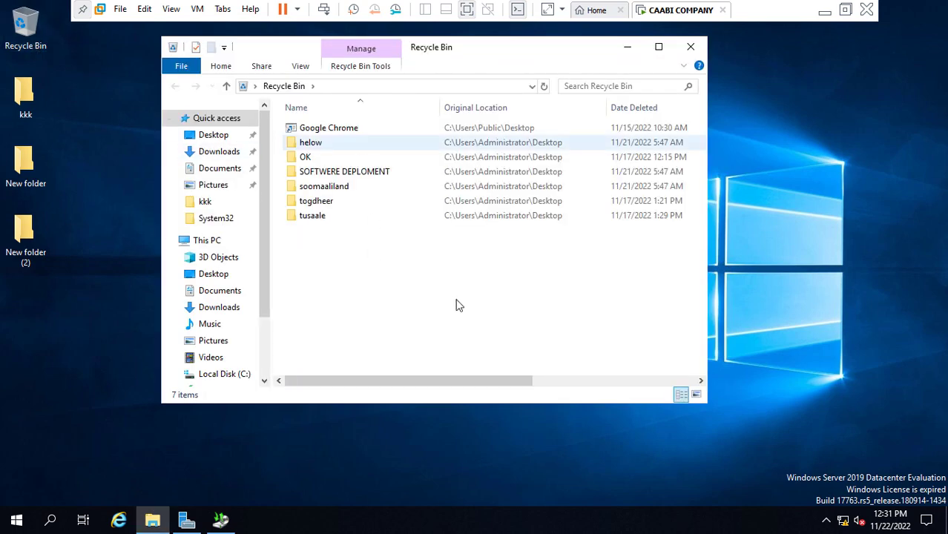
left_click(660, 48)
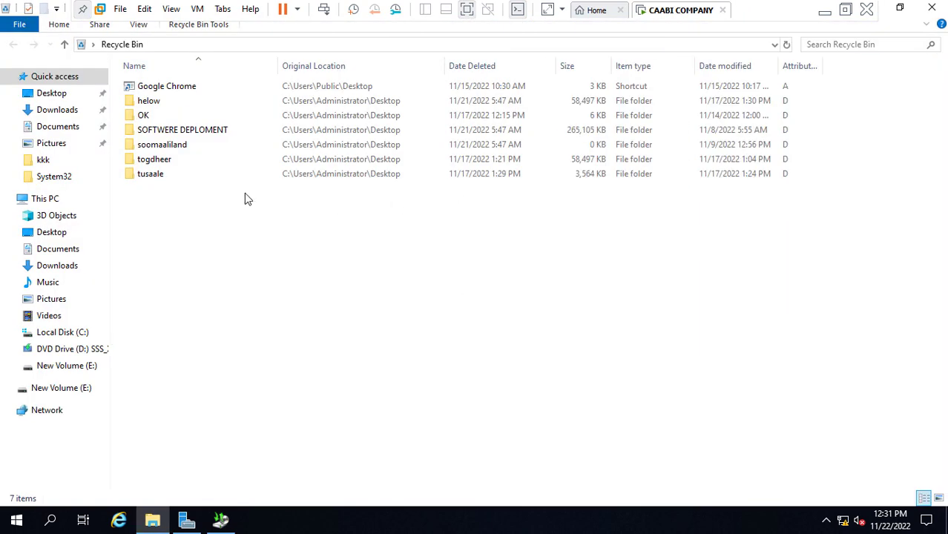
left_click_drag(217, 215, 208, 105)
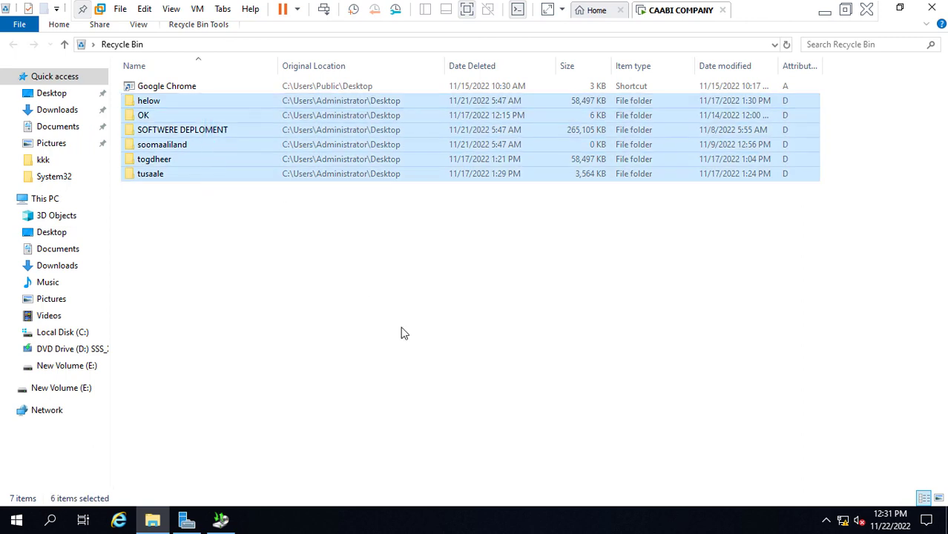
left_click(582, 256)
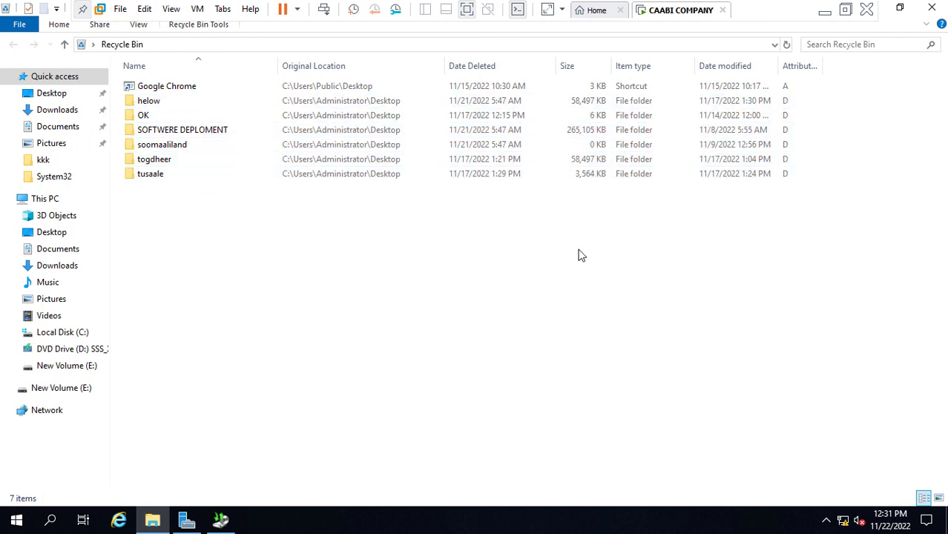
left_click(883, 9)
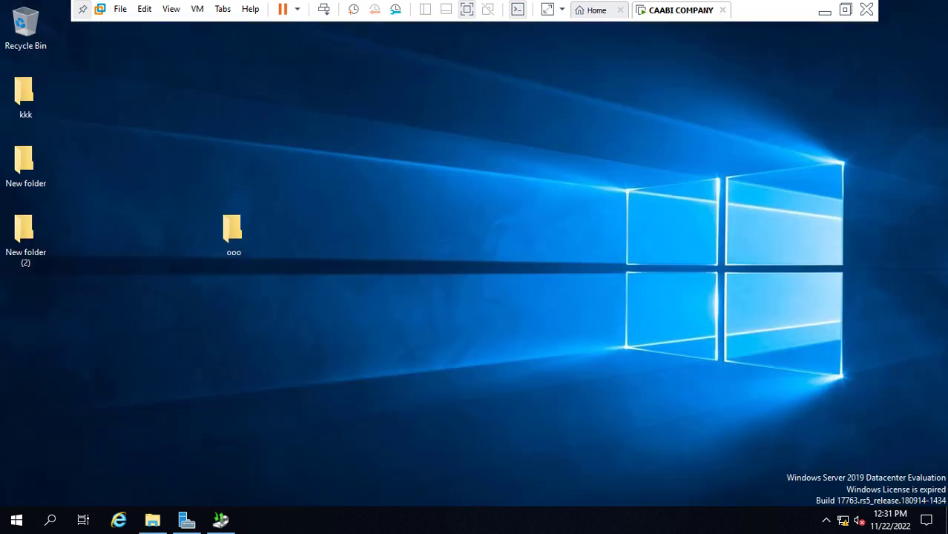
left_click(233, 519)
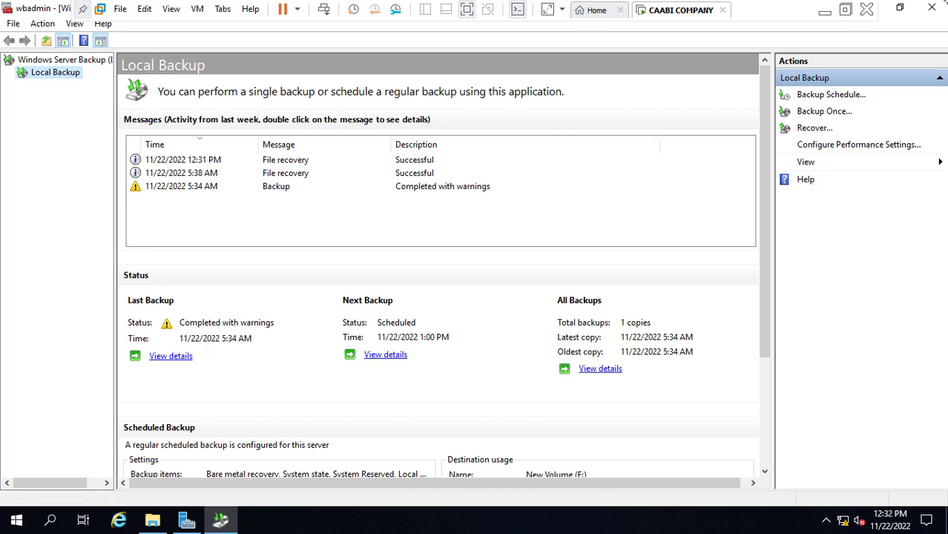
Minimize Windows Server Backup, exit VMware full-screen view, and minimize VMware Workstation to reveal the host desktop
left_click(881, 15)
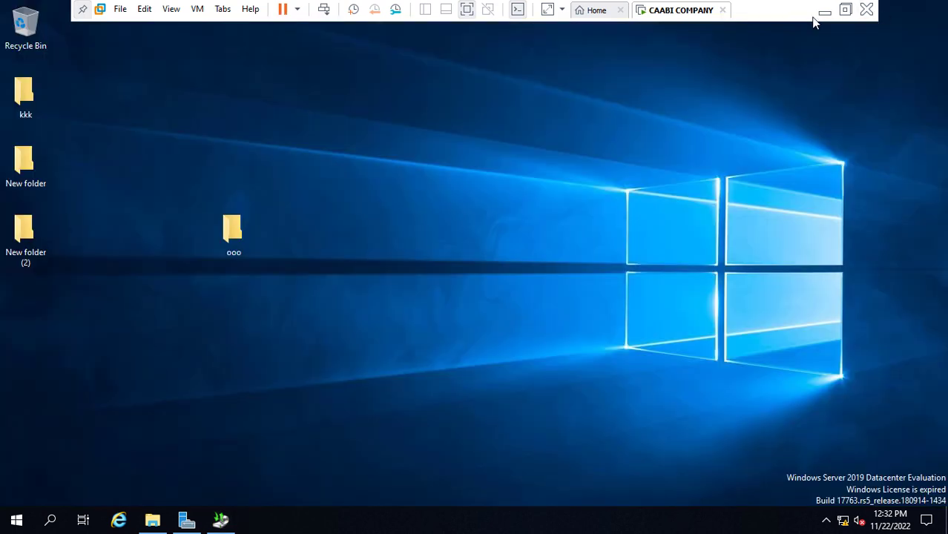
left_click(466, 10)
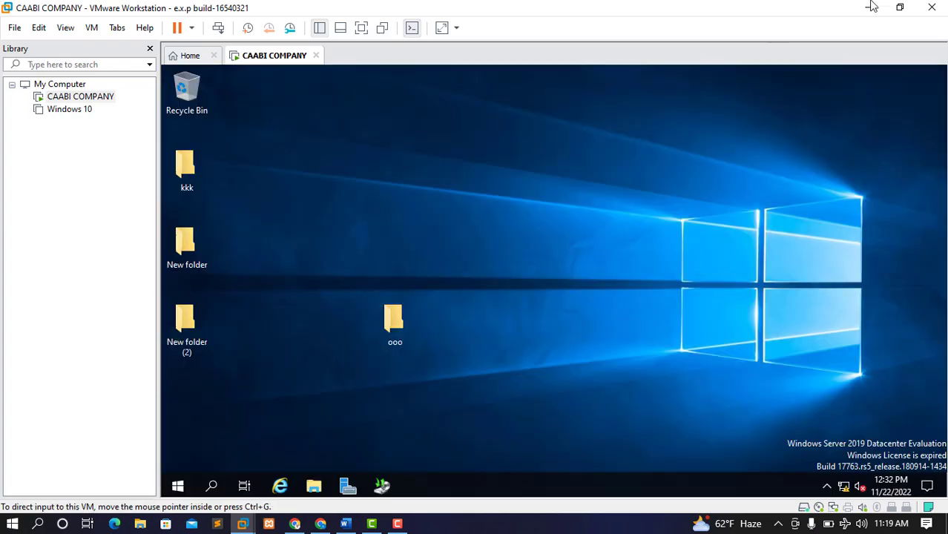
left_click(872, 7)
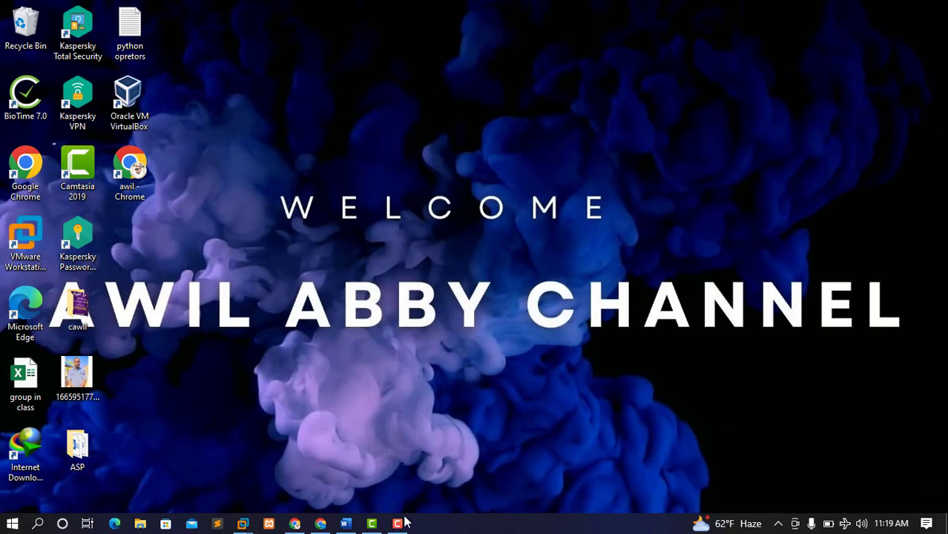